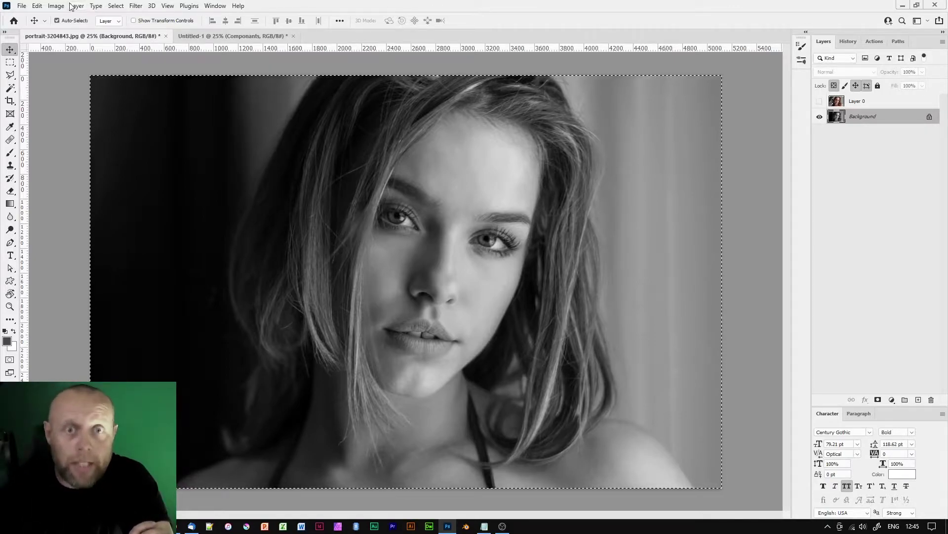
- Try the Colorize neural filter from the Filter menu, then discard its result
click(137, 6)
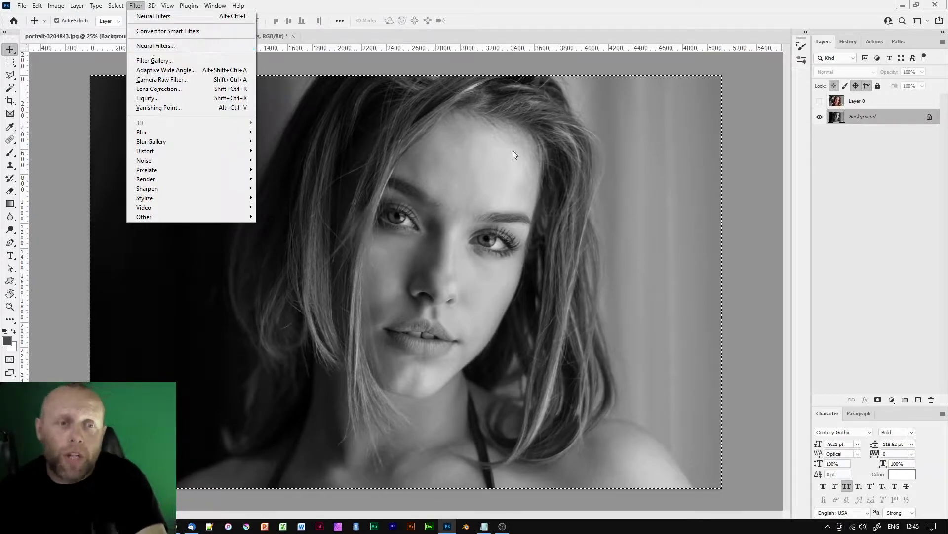
key(Escape)
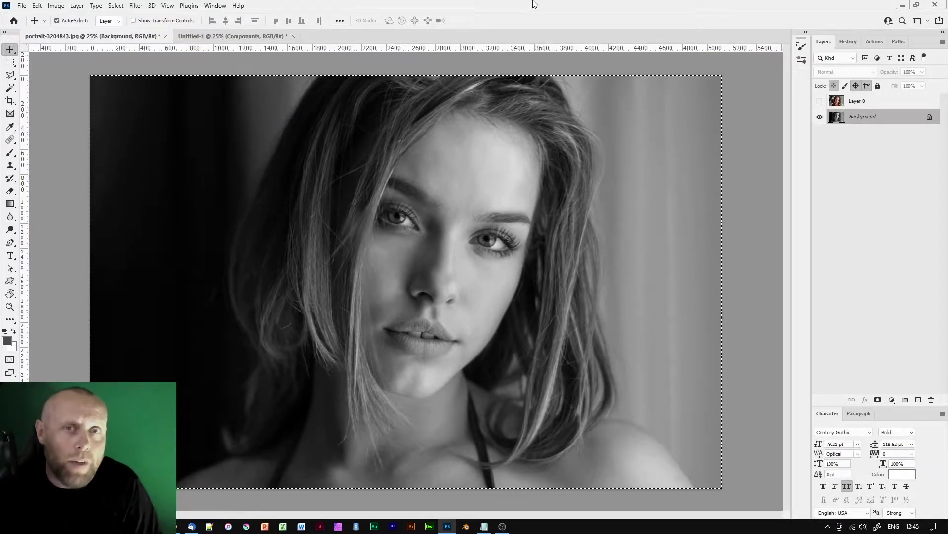
click(136, 6)
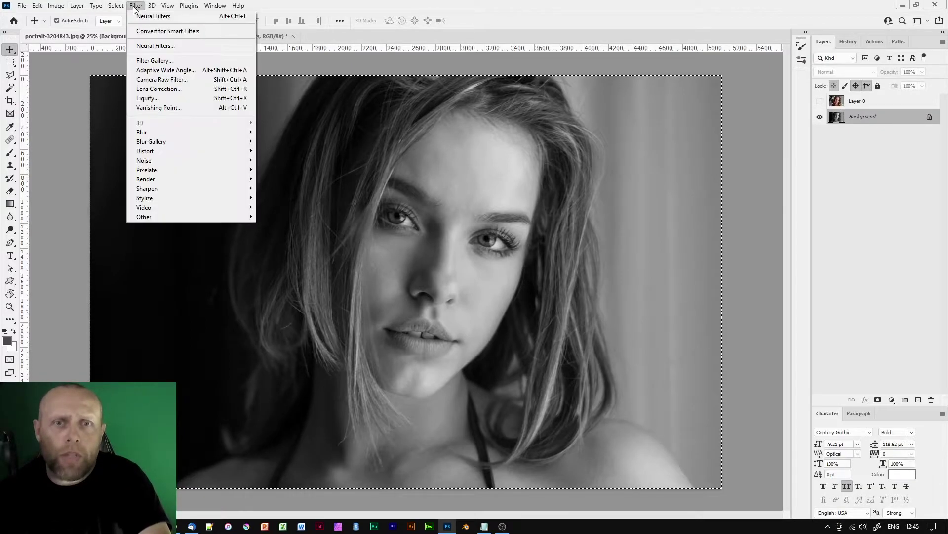
click(155, 46)
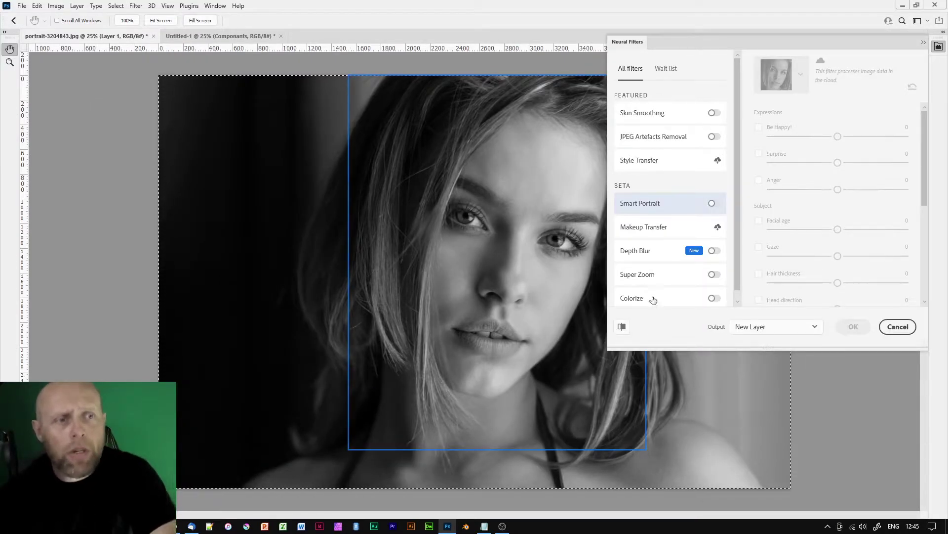
click(712, 300)
scroll(810, 286, down, 2)
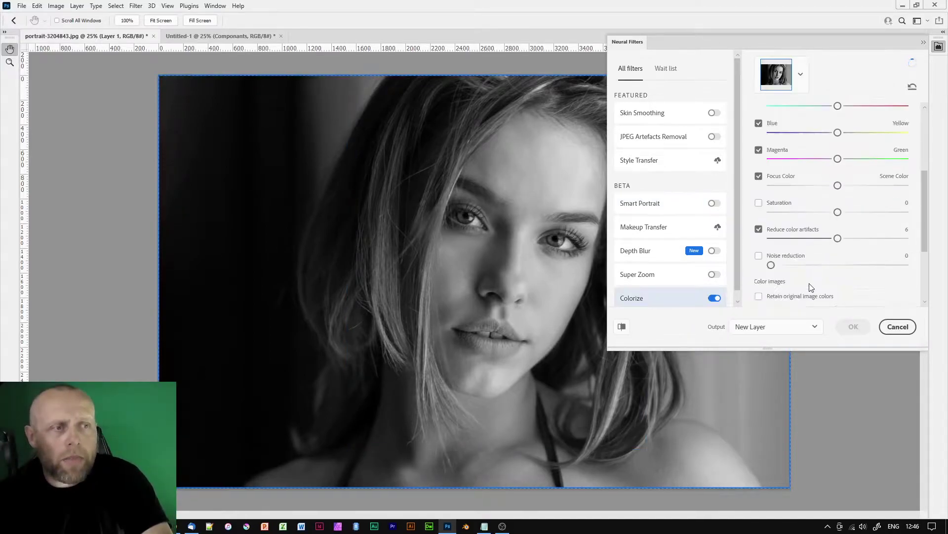
scroll(809, 286, down, 2)
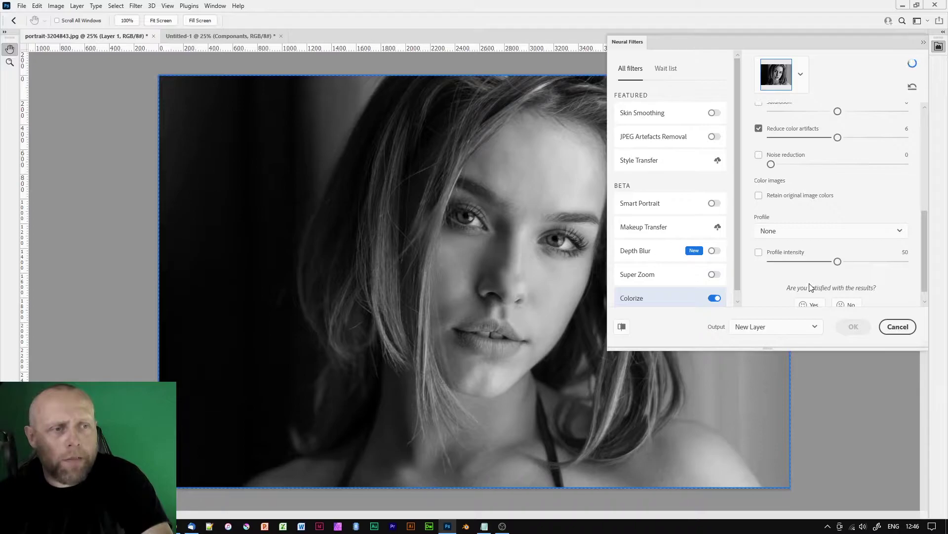
scroll(810, 286, up, 5)
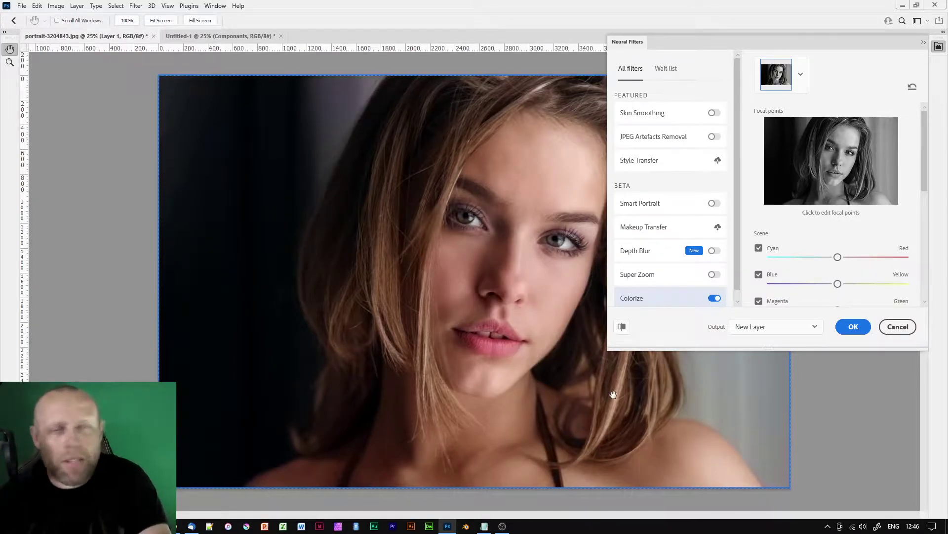
click(898, 327)
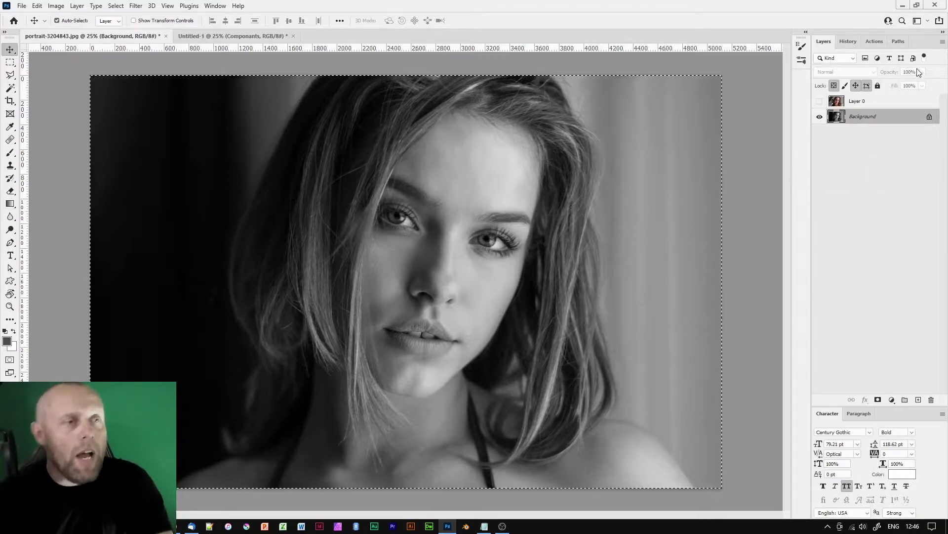
- Bring up the Actions panel, checking the Layers panel in between, ready to run Colorize
click(873, 41)
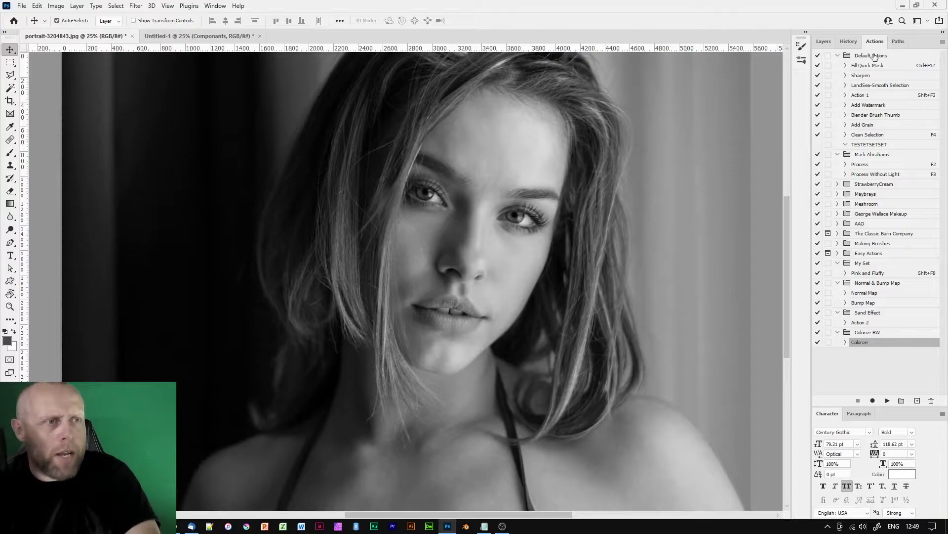
click(824, 41)
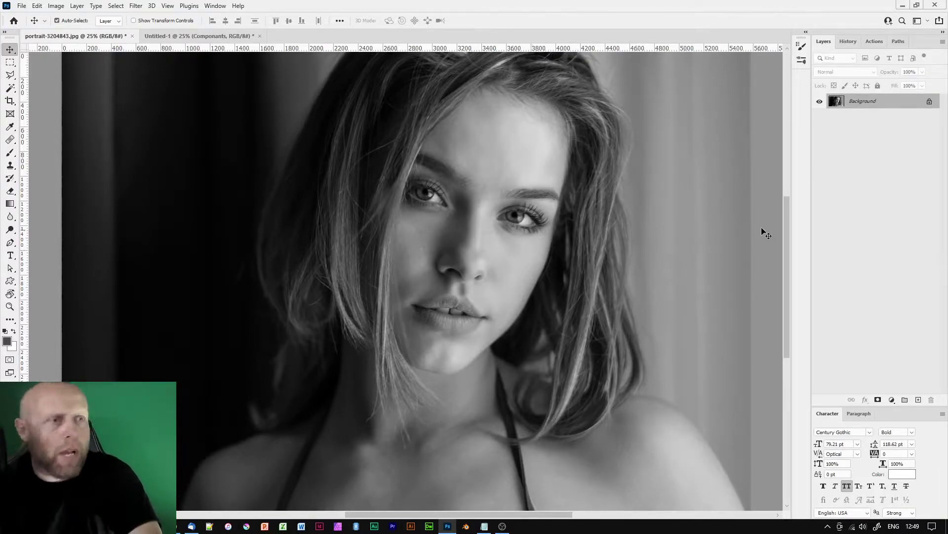
click(875, 41)
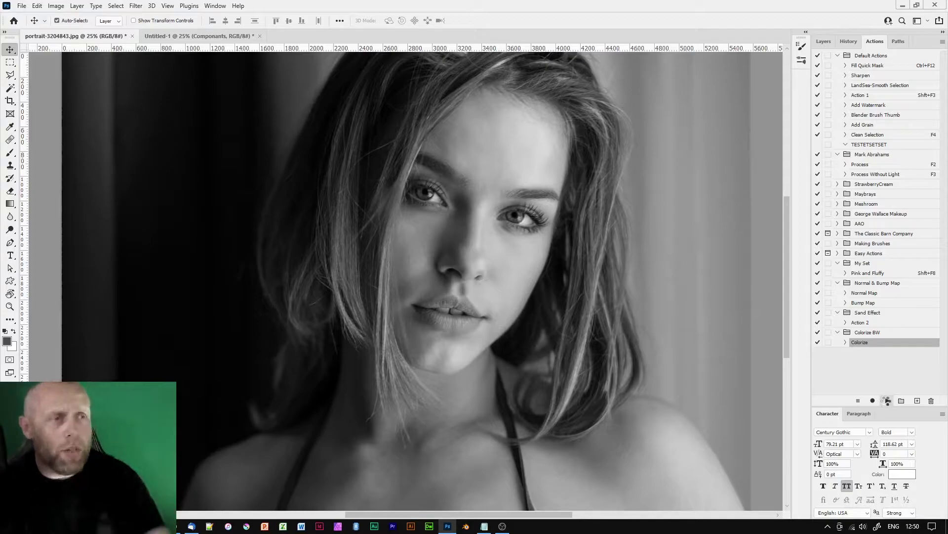
- Play the Colorize action and expand the Componants, Hair and Adjustments groups it created
click(888, 400)
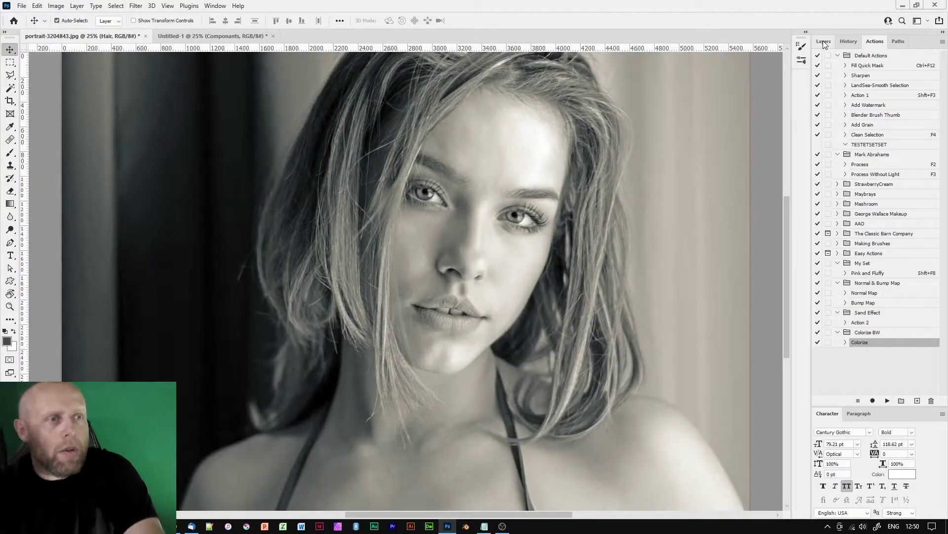
click(824, 40)
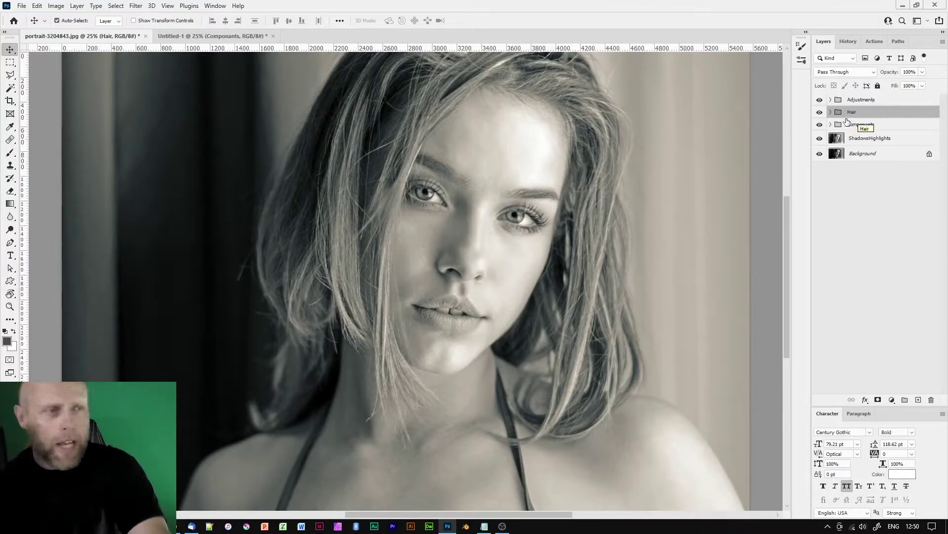
click(831, 124)
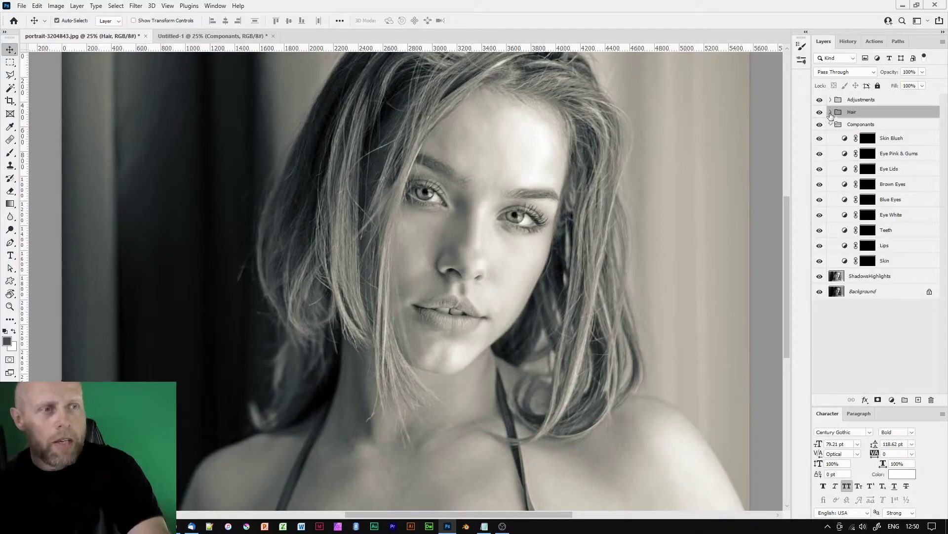
click(831, 112)
click(831, 100)
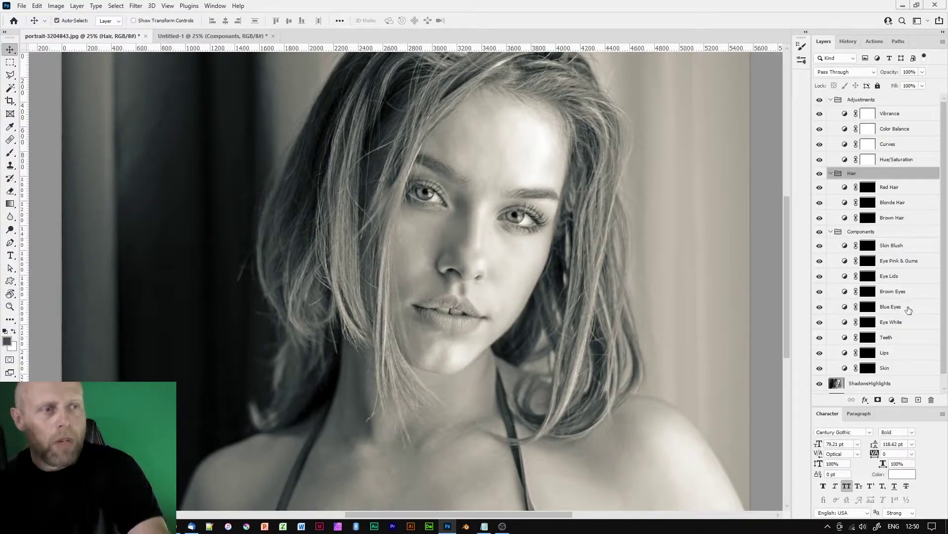
- Collapse the three groups again, then leave only the Componants group expanded
click(831, 232)
click(831, 173)
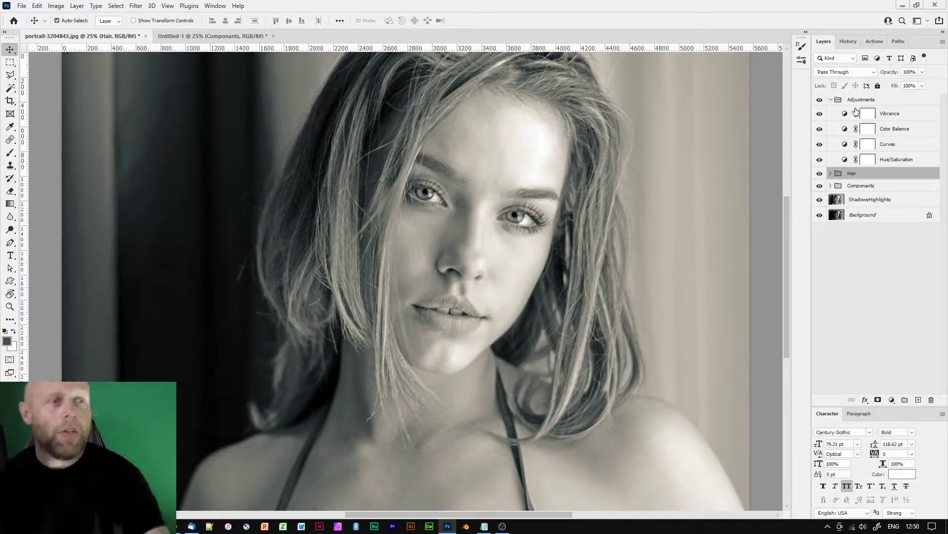
click(831, 100)
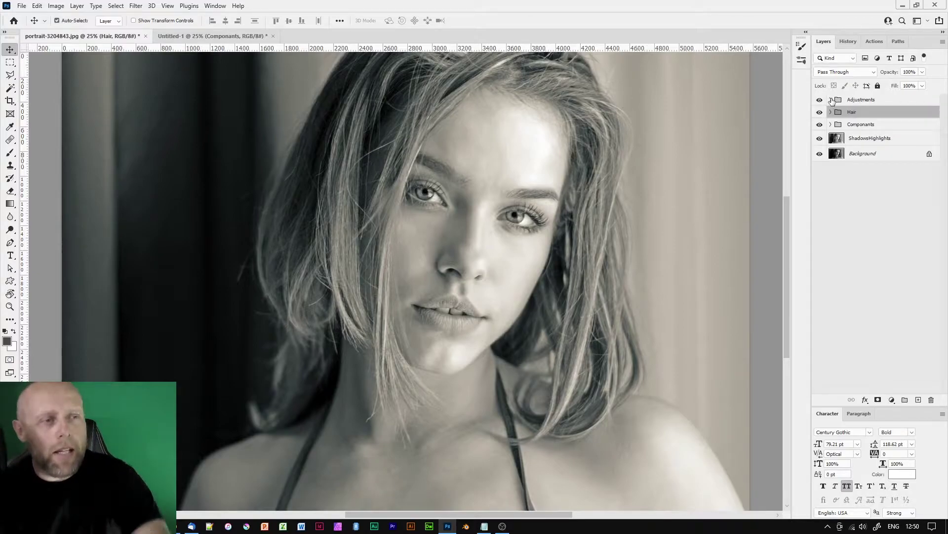
click(832, 124)
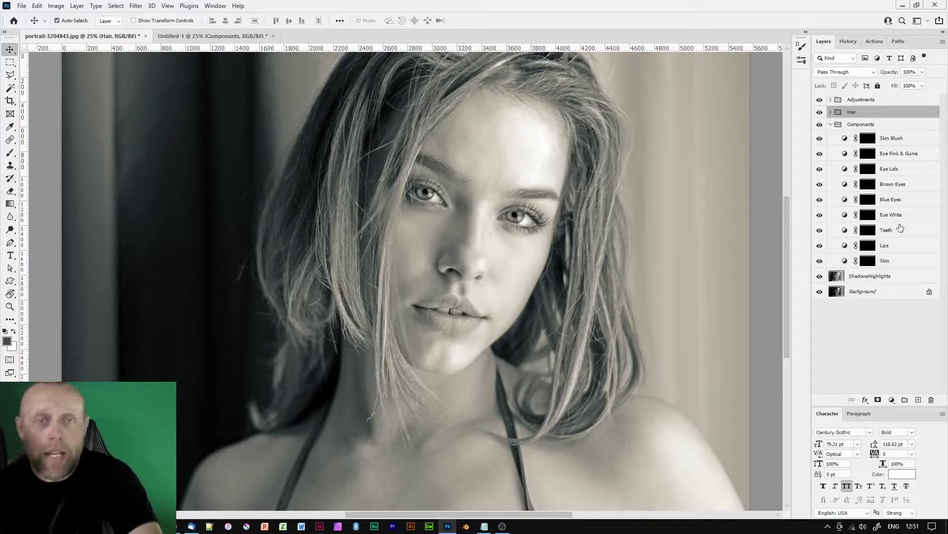
- Target the Skin mask with the Brush tool set to a Soft Round tip at 0% hardness
click(866, 262)
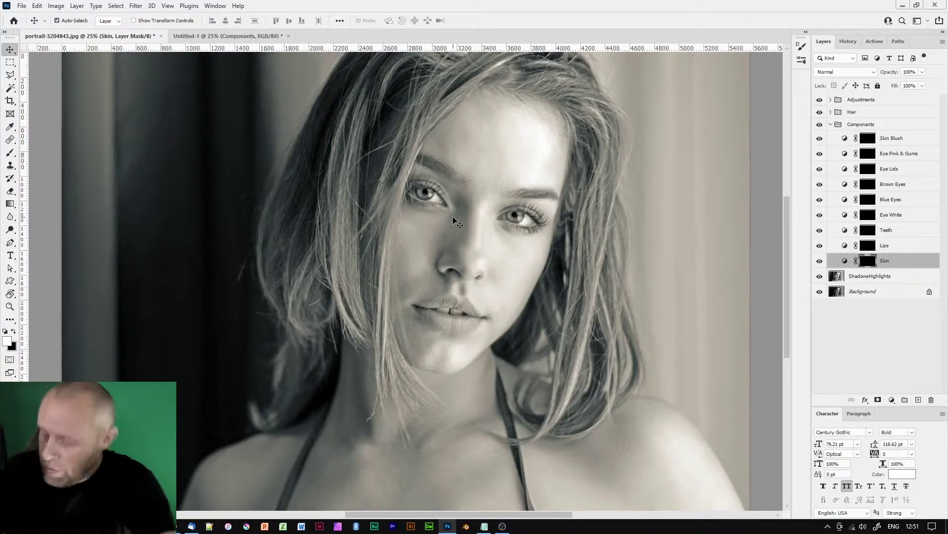
click(9, 153)
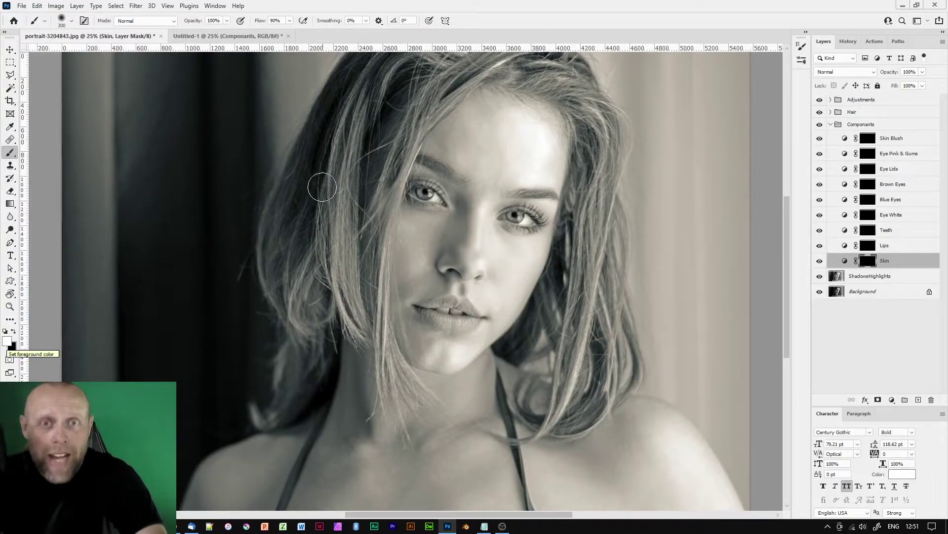
right_click(380, 149)
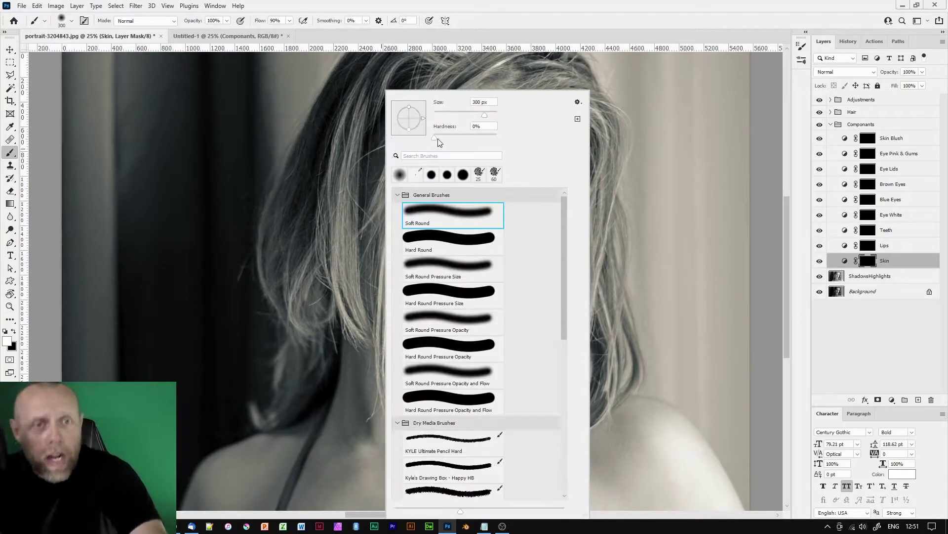
click(453, 215)
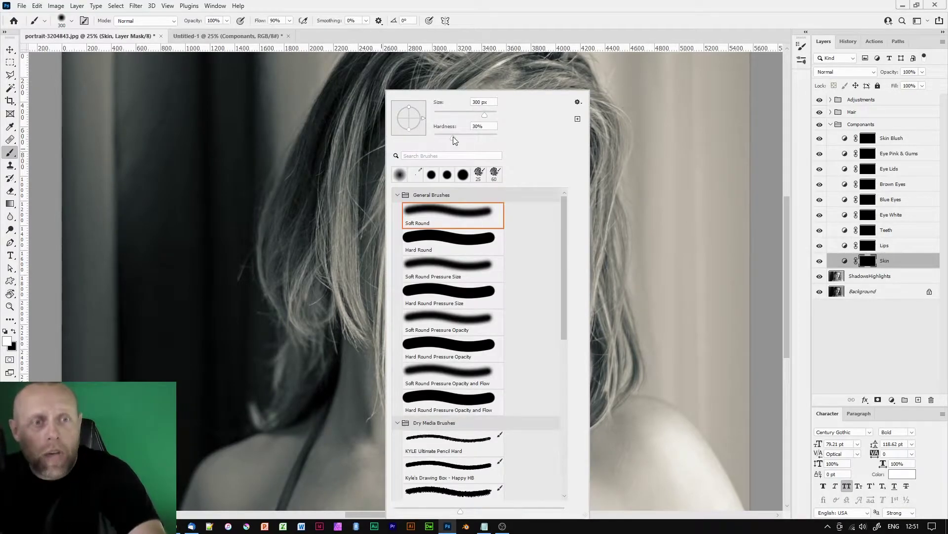
double_click(436, 216)
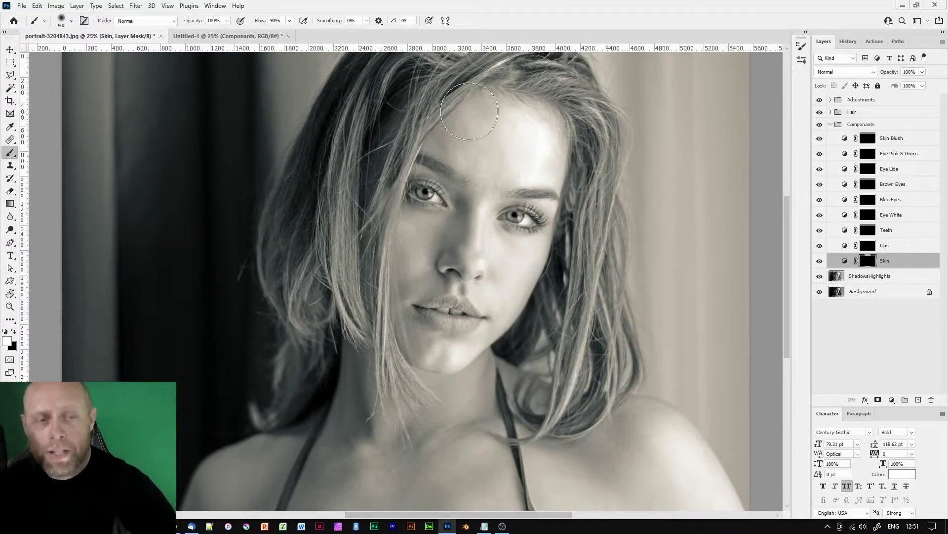
- Paint the skin tone onto the forehead and work down toward the neck and shoulders with a smaller brush
drag(483, 148, 536, 133)
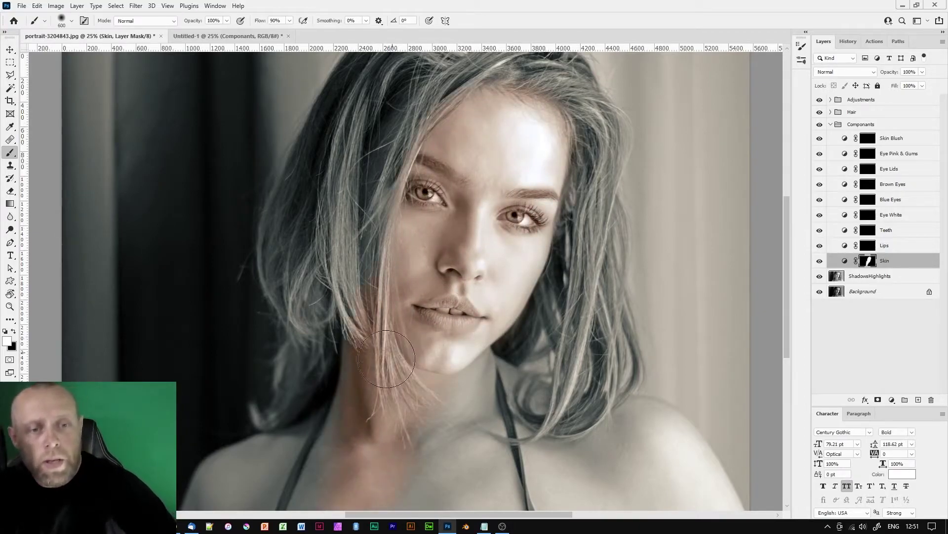
scroll(386, 371, down, 3)
scroll(370, 408, down, 2)
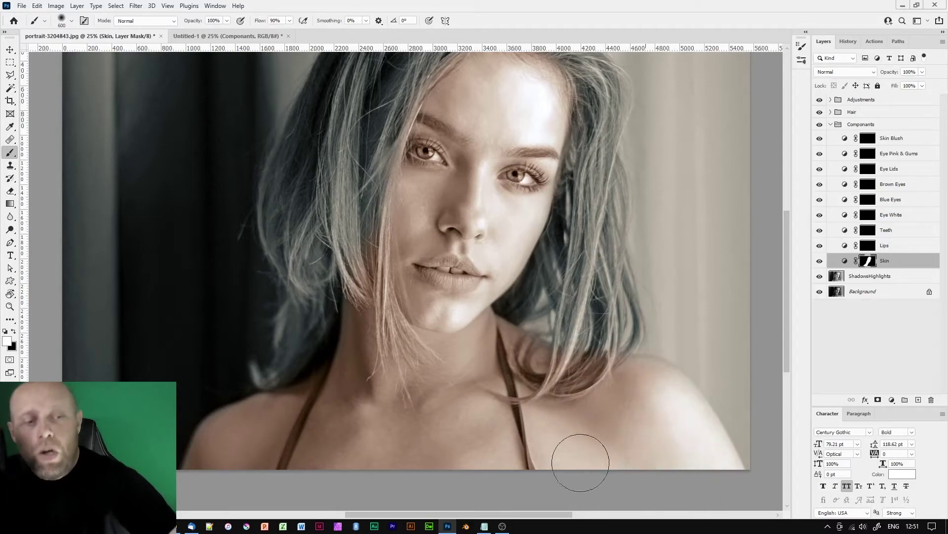
scroll(581, 461, up, 2)
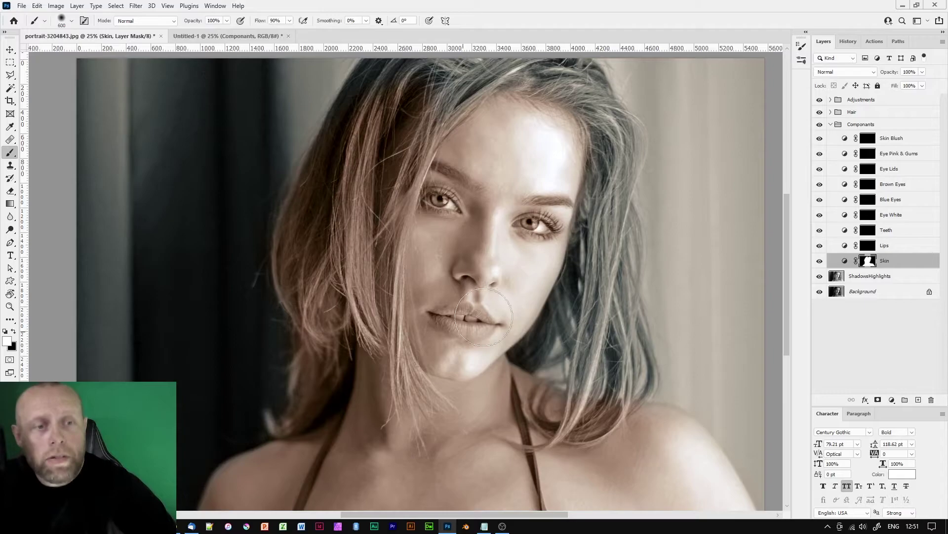
drag(483, 315, 356, 385)
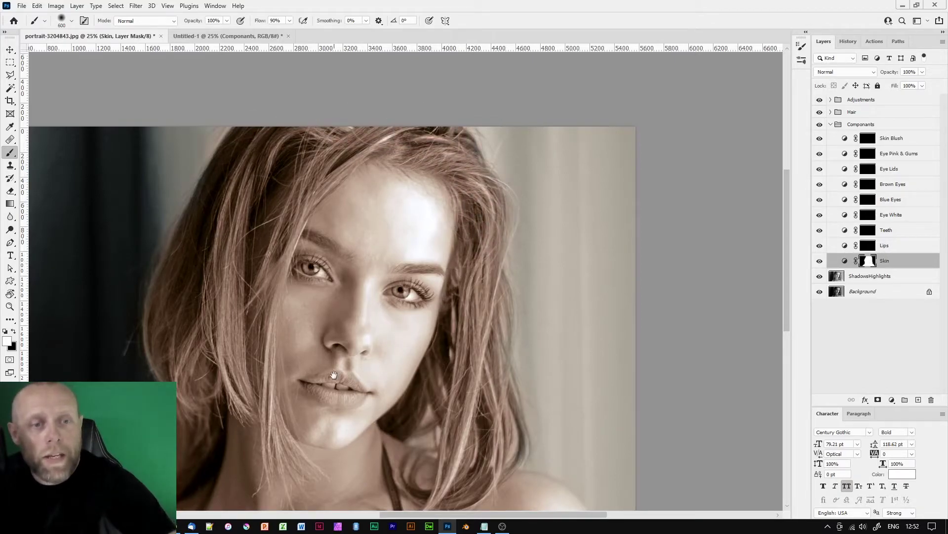
drag(333, 375, 363, 245)
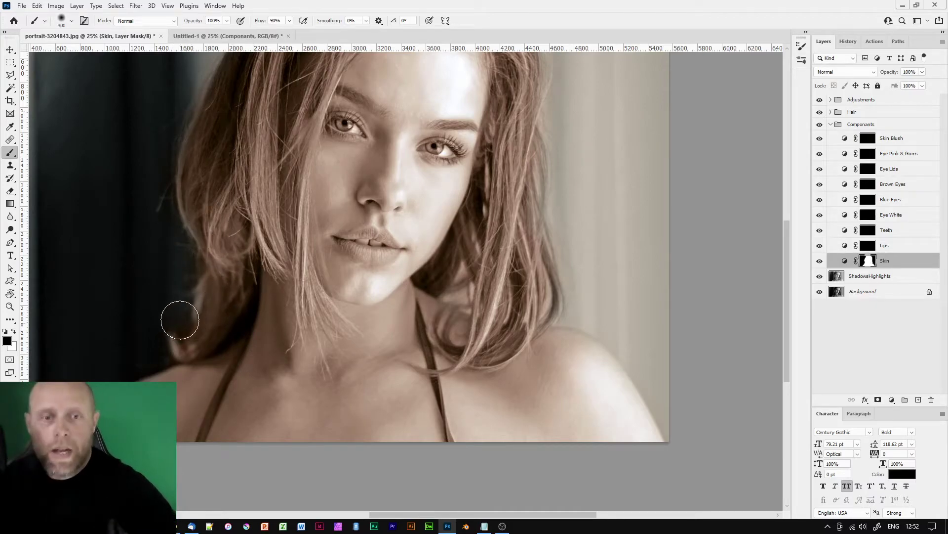
key(bracketleft)
key(bracketleft)
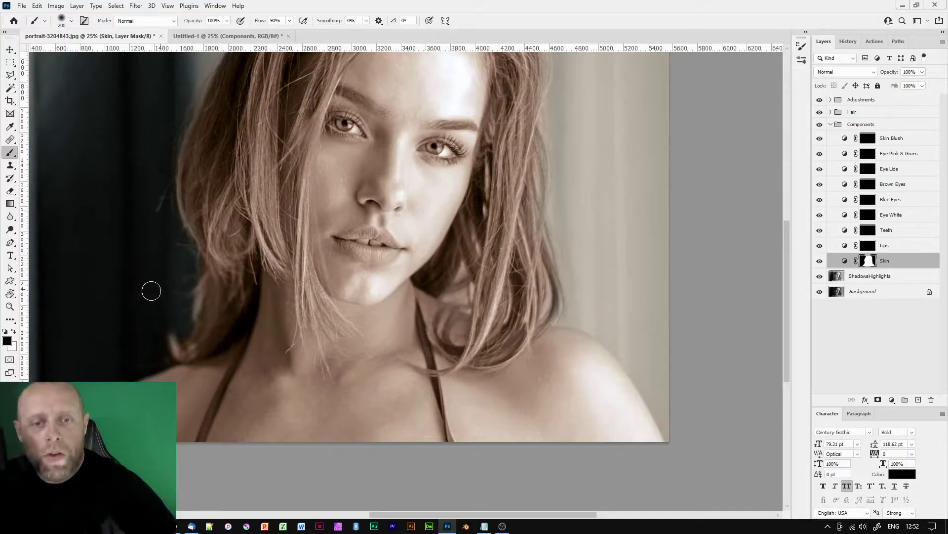
- Swap black and white repeatedly to clean the mask edges against the dark background, then view the whole portrait
key(x)
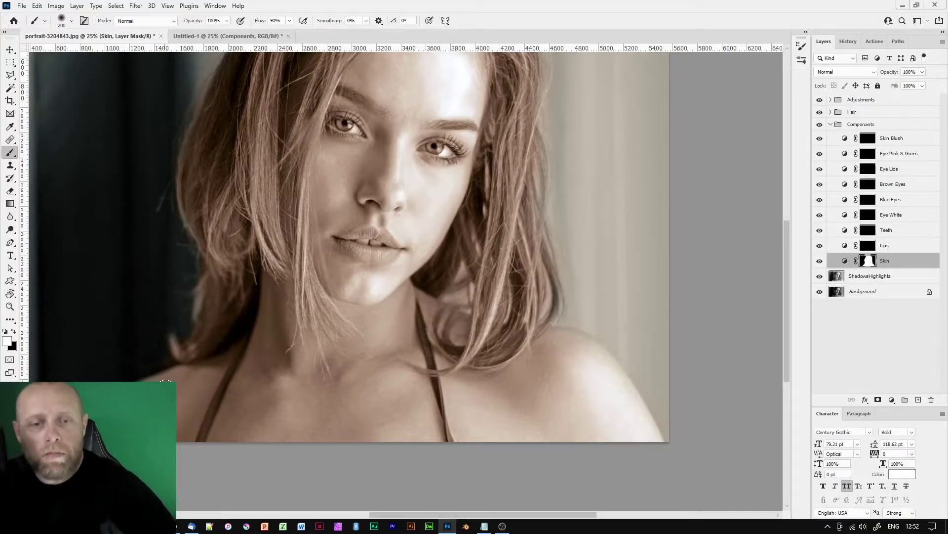
key(x)
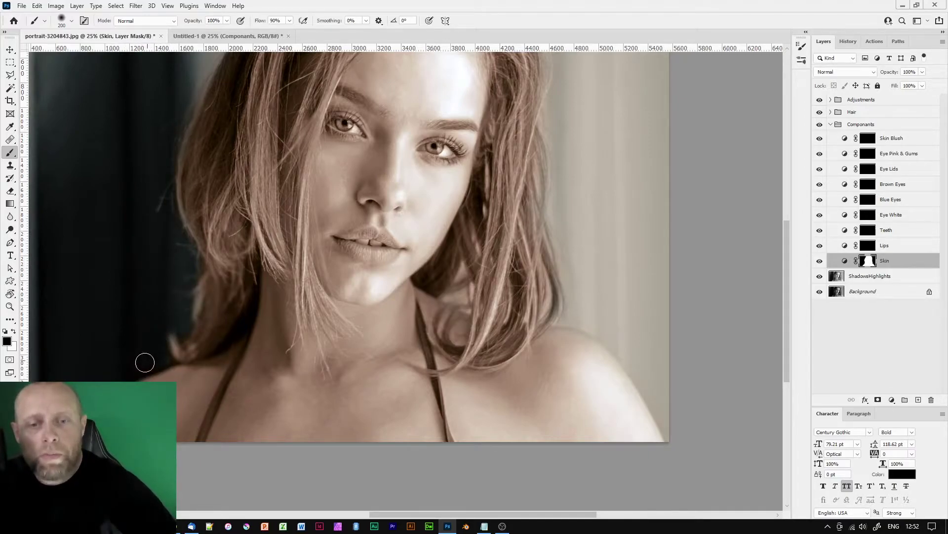
key(x)
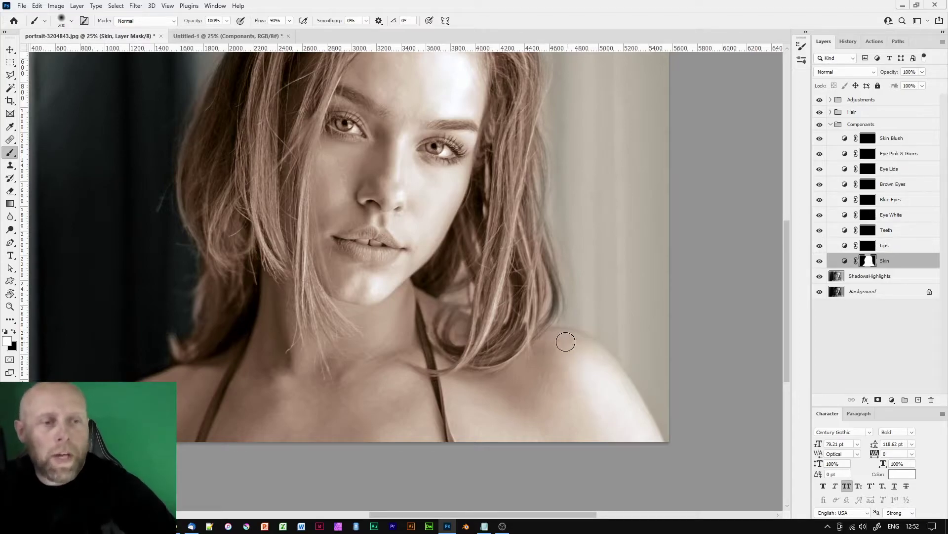
key(x)
key(x)
key(x)
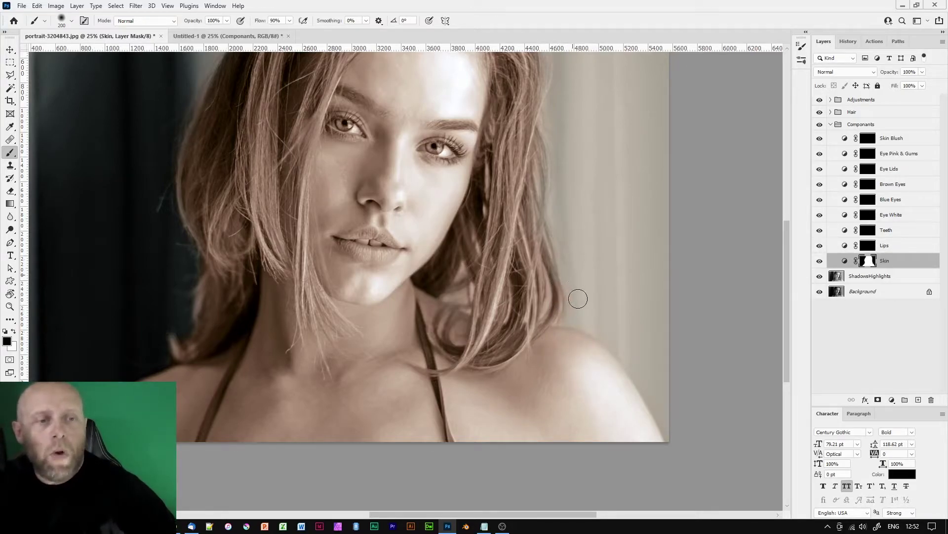
key(x)
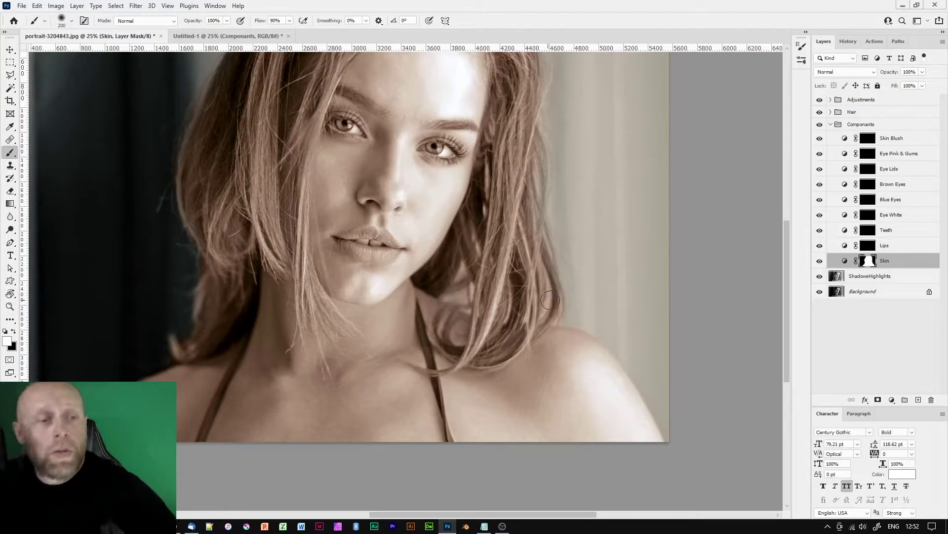
scroll(497, 260, up, 1)
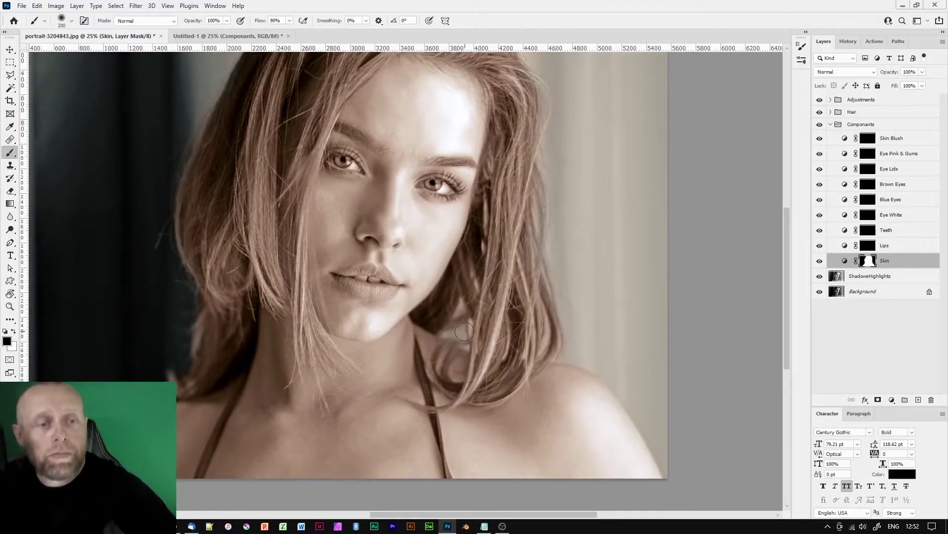
drag(560, 226, 561, 257)
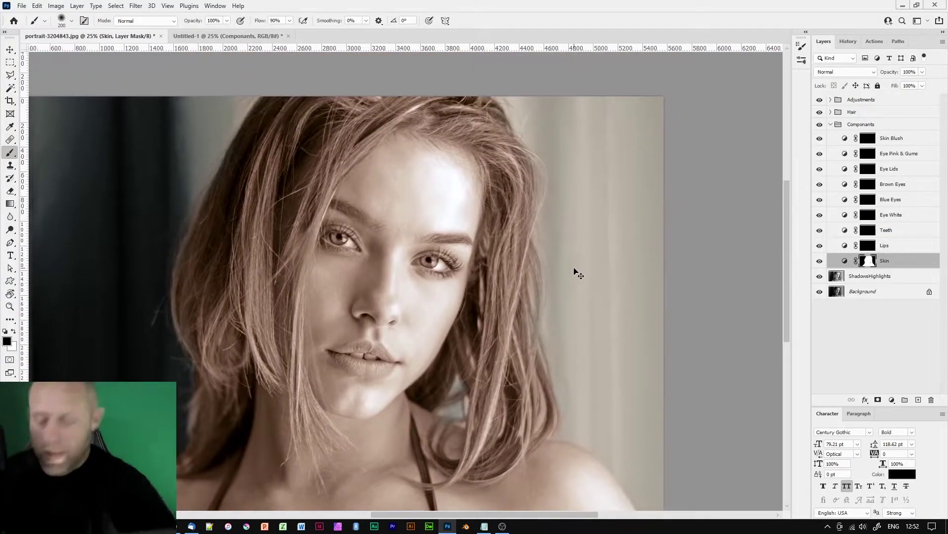
scroll(571, 267, down, 1)
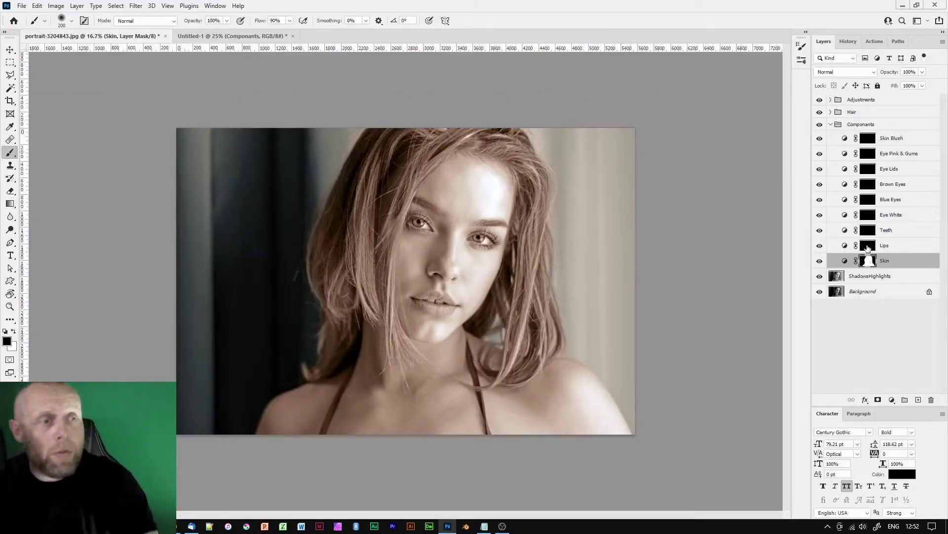
- Paint pink onto the lips through the Lips mask with a small white brush, then move to the Teeth mask
click(869, 246)
key(ctrl+plus)
key(ctrl+plus)
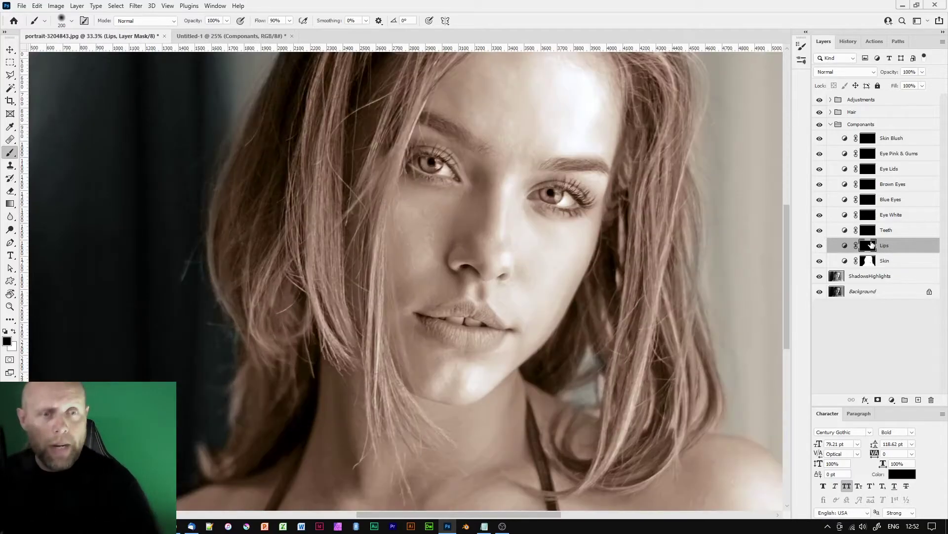
drag(474, 282, 441, 219)
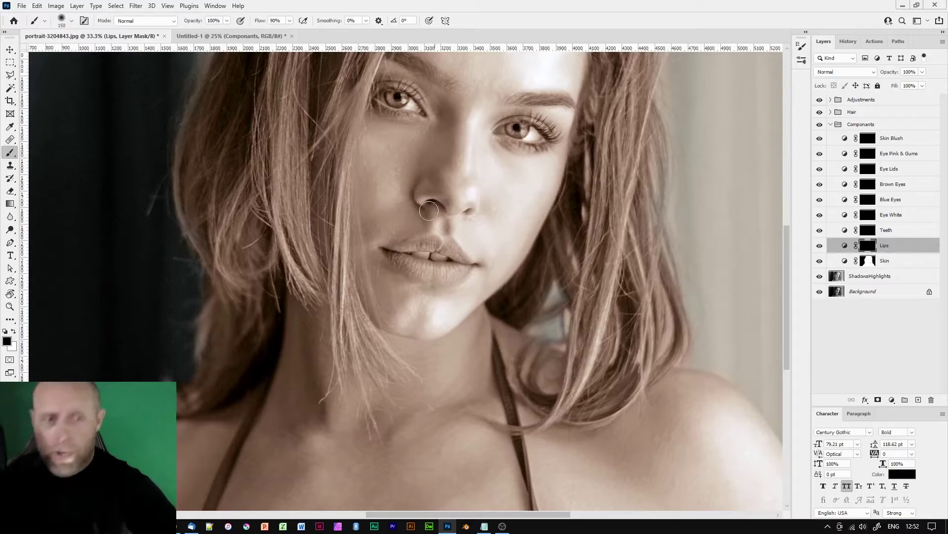
key(bracketleft)
key(bracketleft)
key(x)
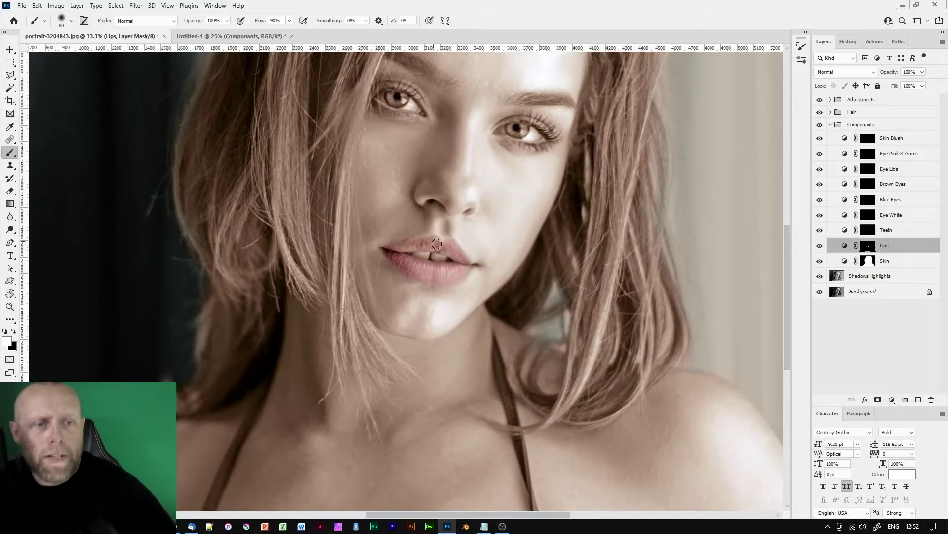
key(ctrl+equal)
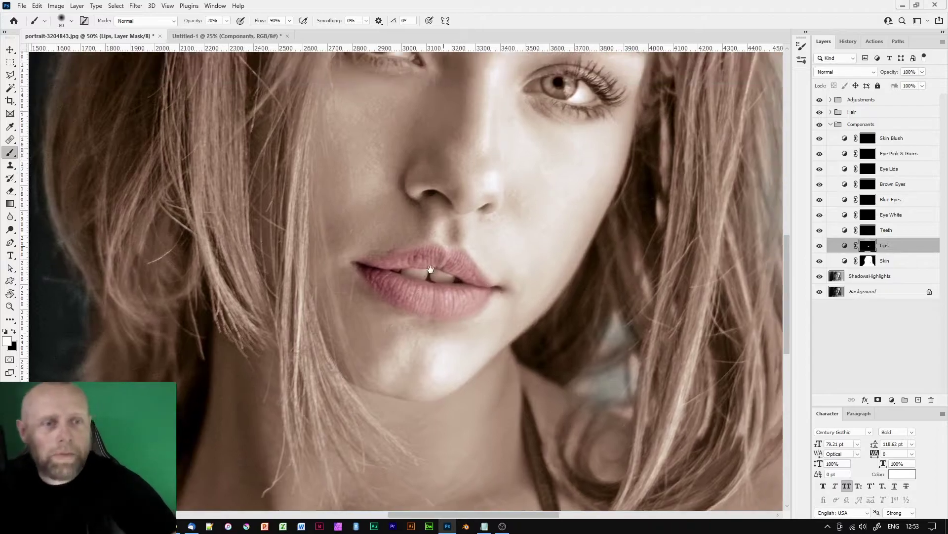
scroll(474, 246, up, 2)
click(886, 231)
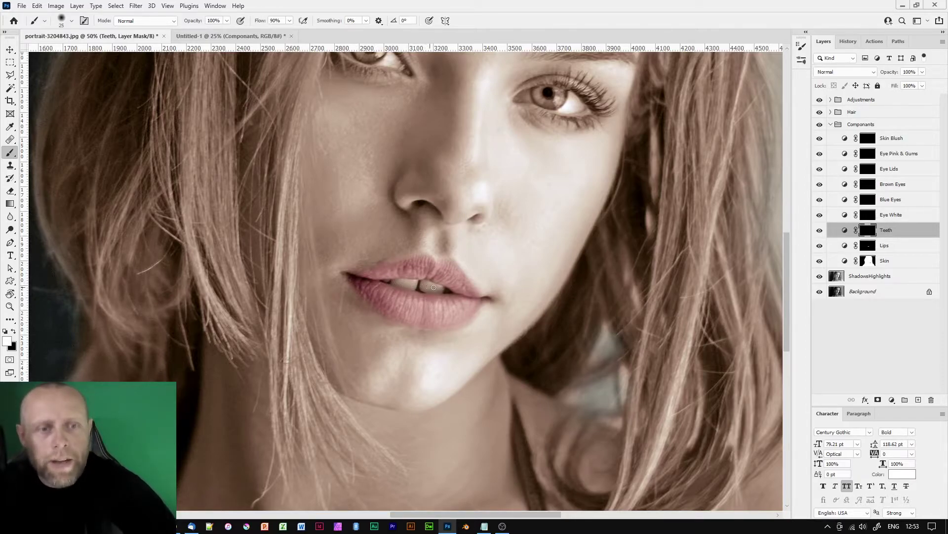
scroll(431, 286, up, 2)
- Paint the eye whites on the Eye White mask, then tint the irises on the Blue Eyes mask
click(889, 214)
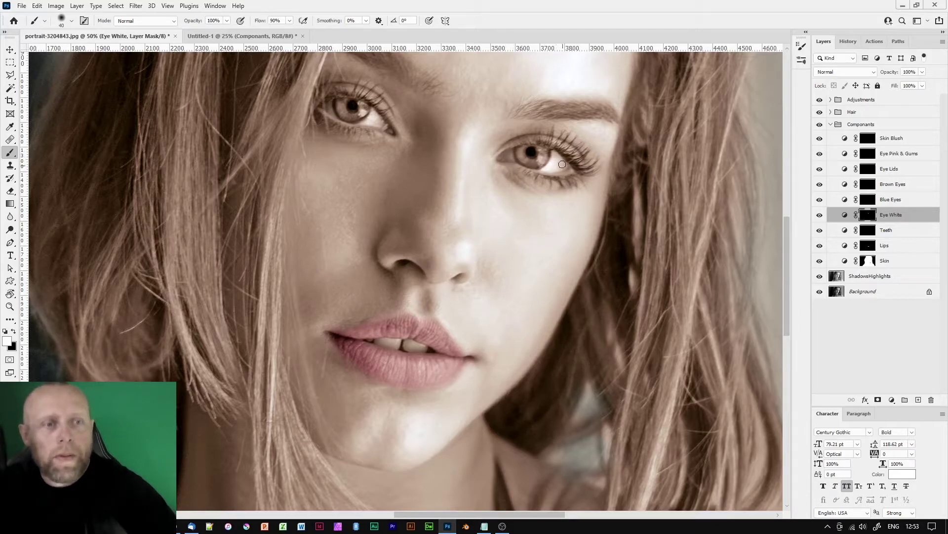
scroll(576, 179, up, 2)
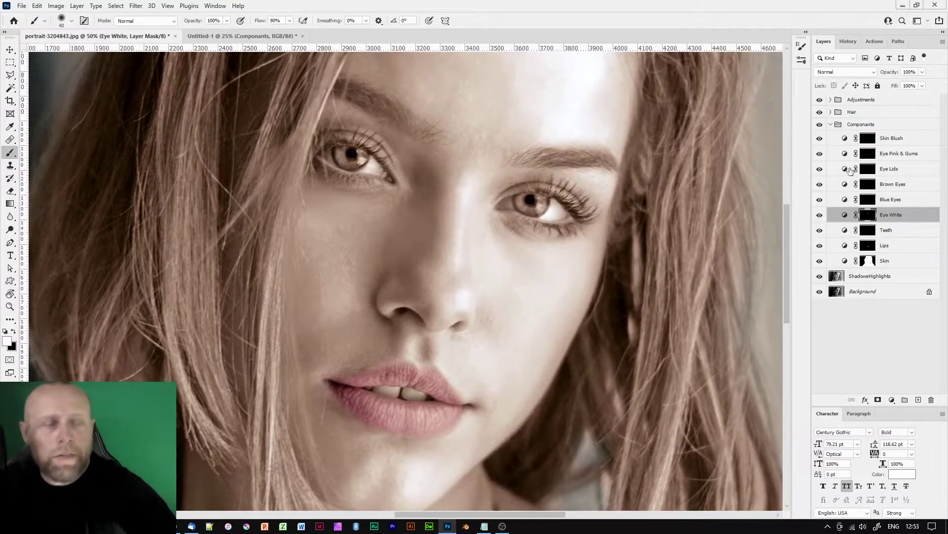
key(alt+bracketright)
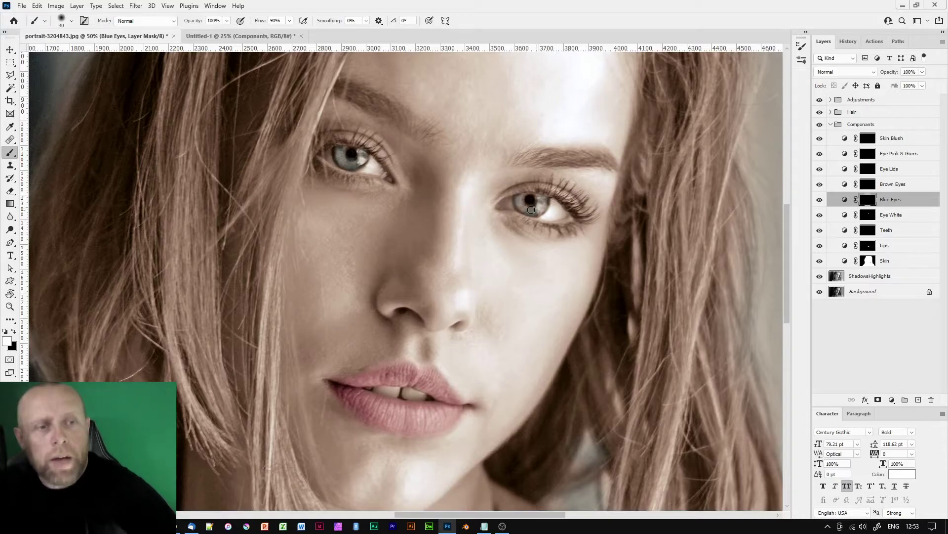
scroll(576, 202, up, 2)
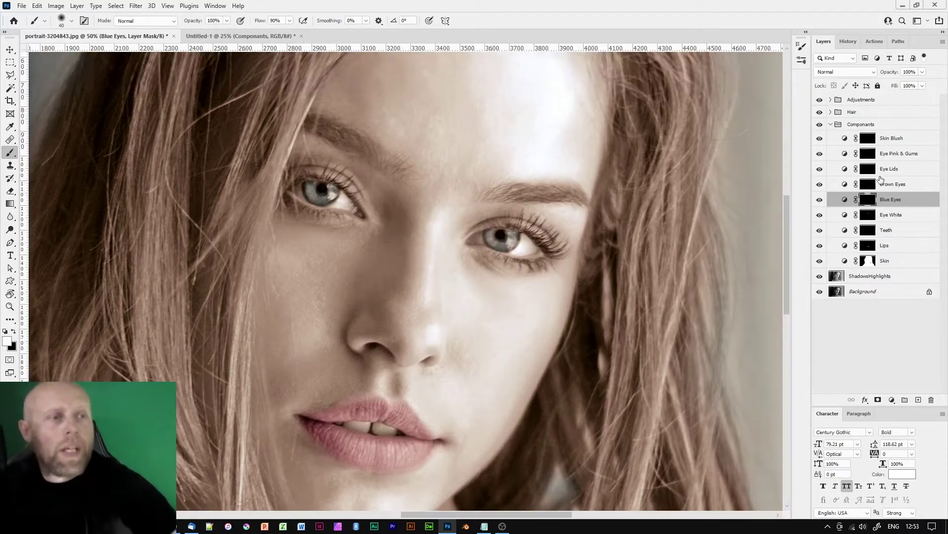
- Pass the Brown Eyes layer and paint a soft rosy tint on the Eye Lids mask
click(894, 184)
click(867, 170)
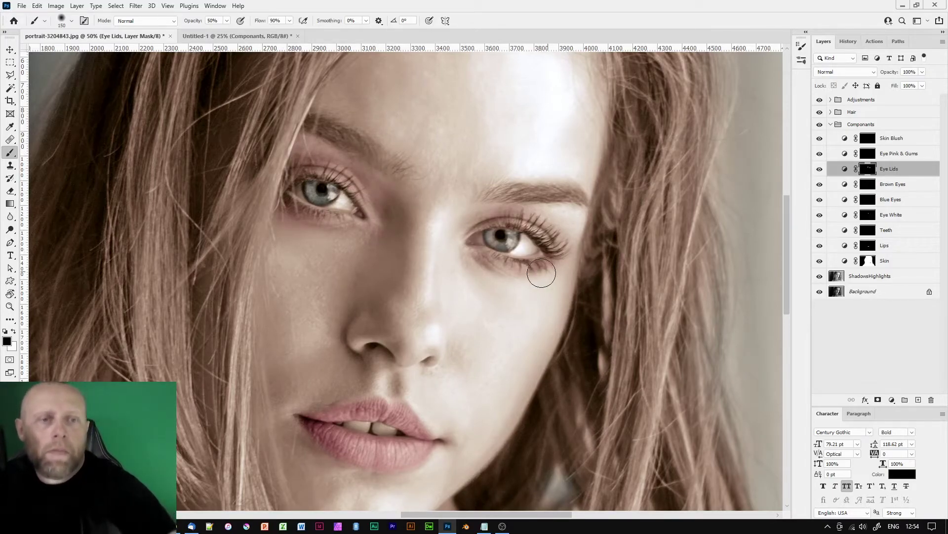
- Refine the eyelid tint by swapping black/white and resizing the brush, then move to Eye Pink & Gums
key(x)
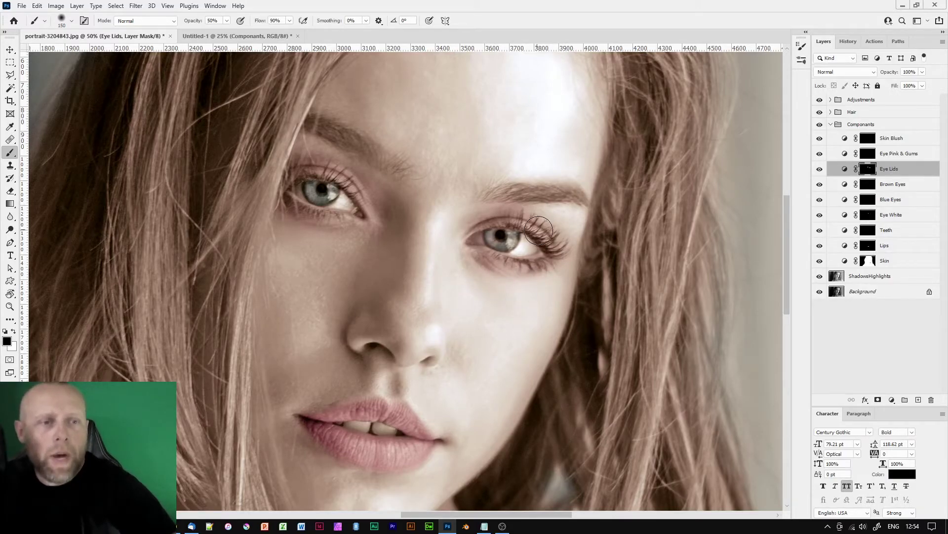
key(bracketleft)
key(x)
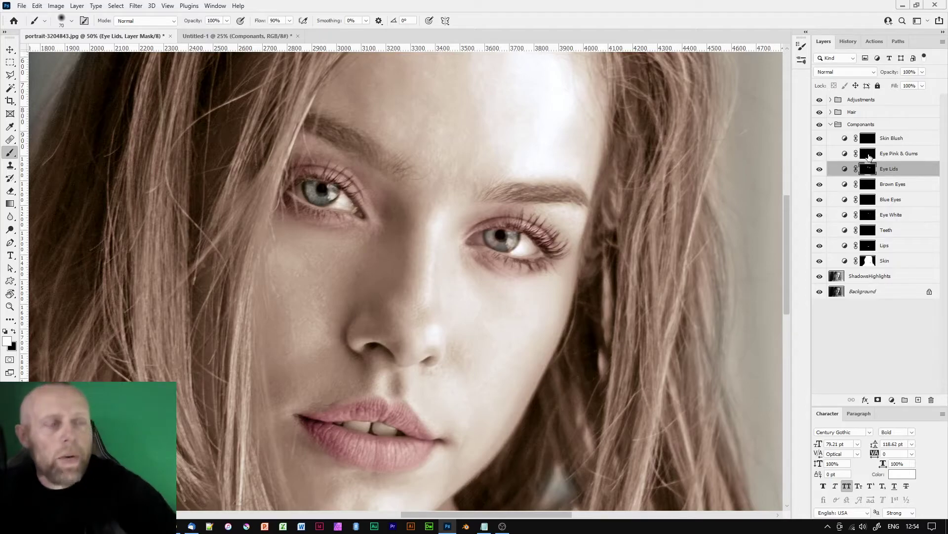
key(x)
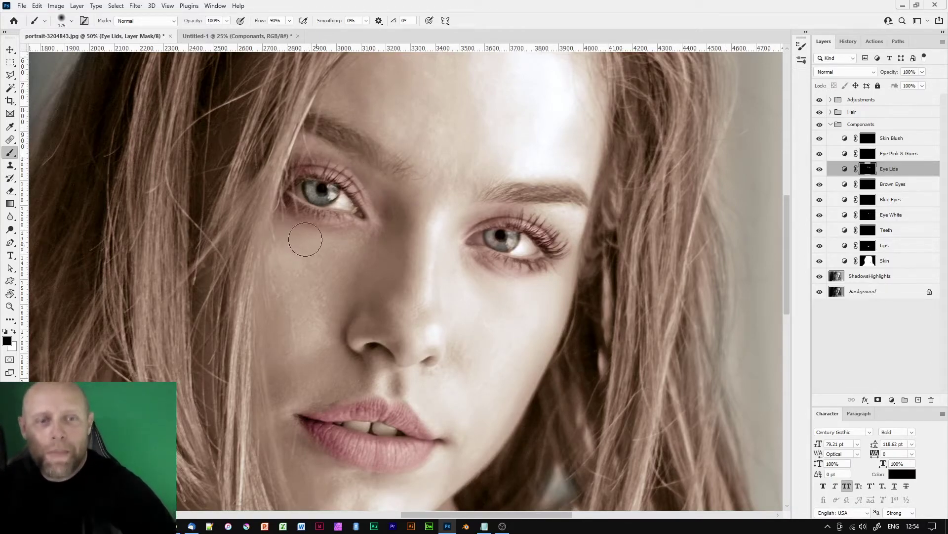
click(899, 154)
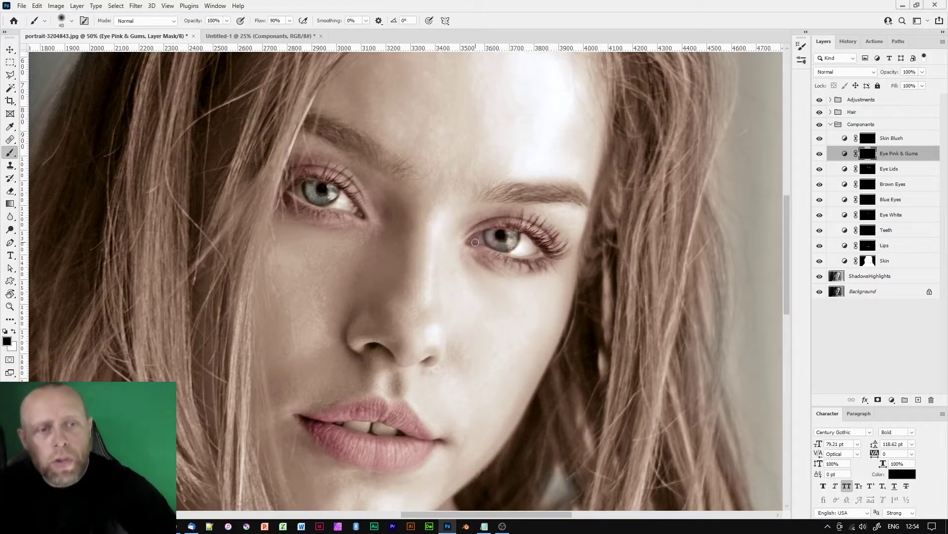
- Paint pink into the eye rims on the Eye Pink & Gums mask, then move to the Skin Blush mask
key(x)
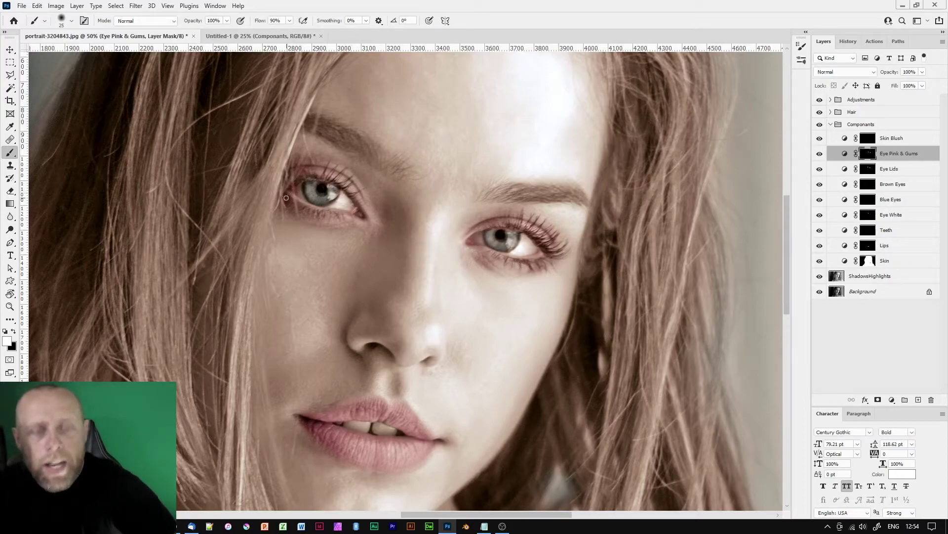
key(x)
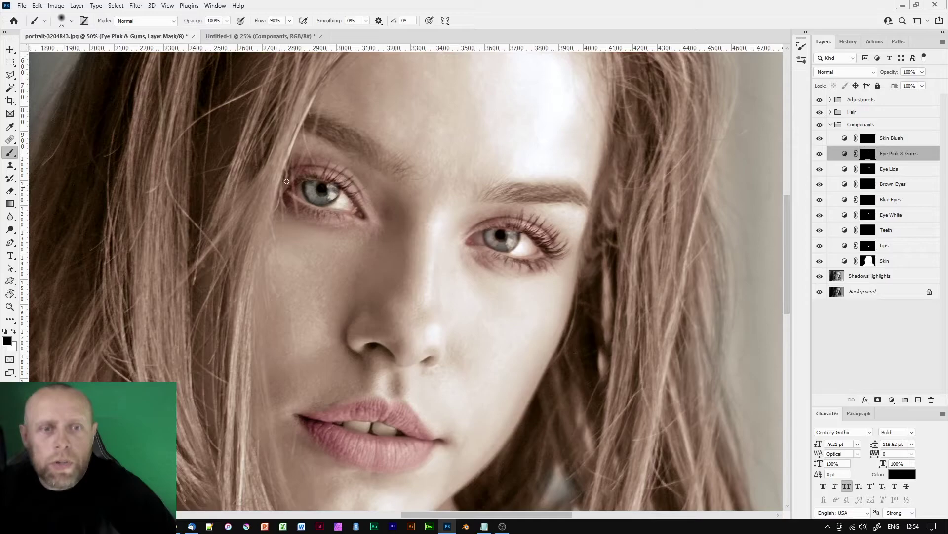
key(x)
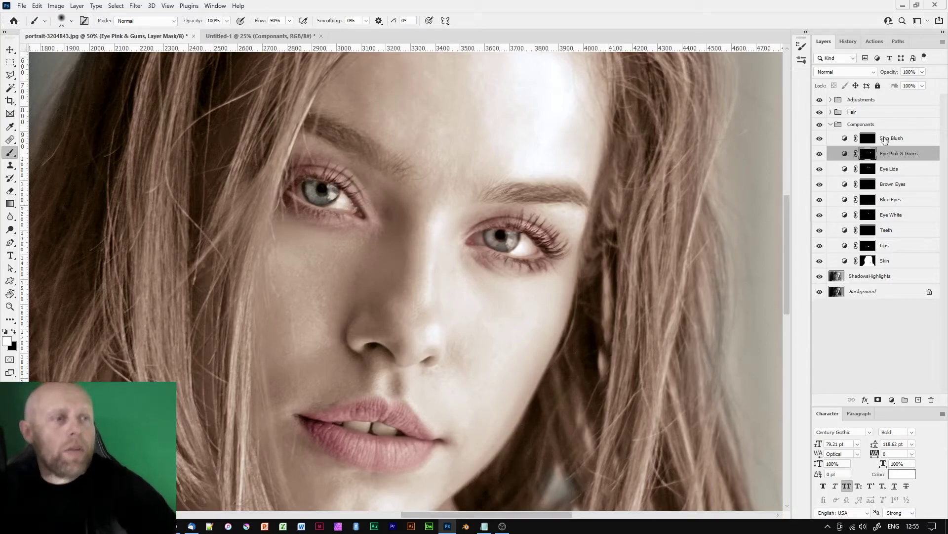
click(869, 138)
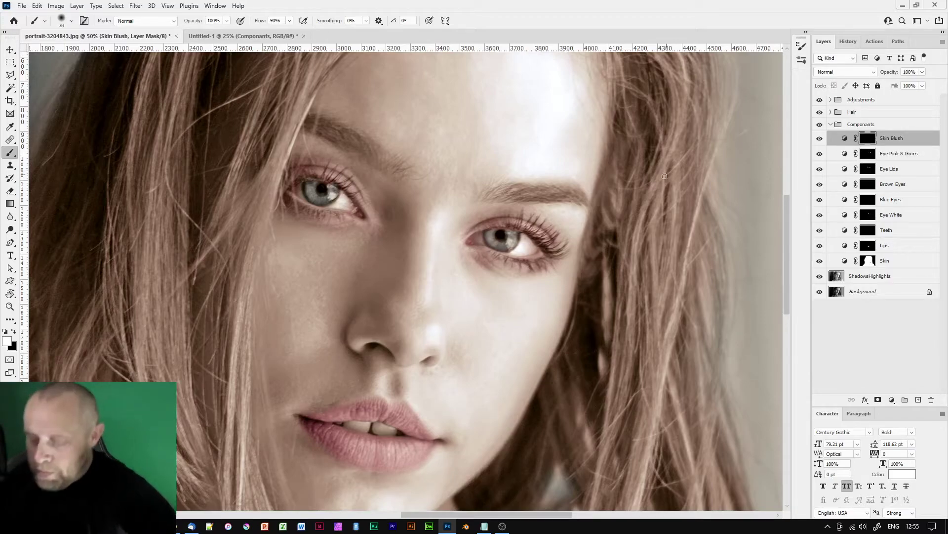
- Resize the brush to about 200 px and brush soft blush across the cheeks and nose
key(bracketright)
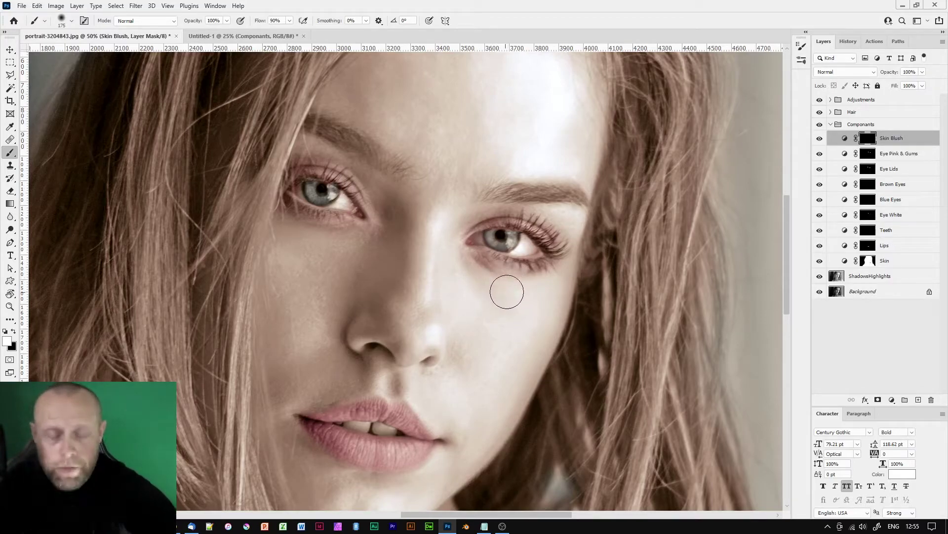
key(bracketright)
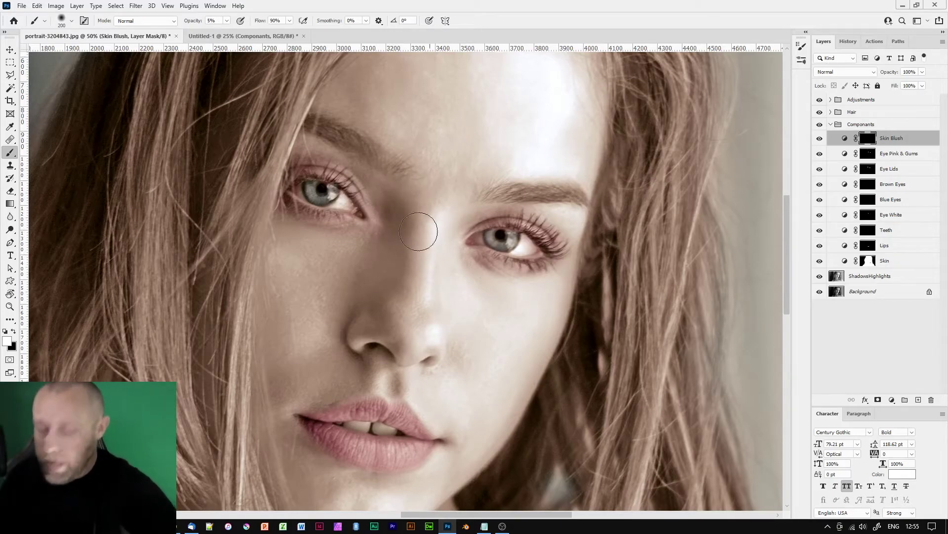
key(bracketright)
key(bracketleft)
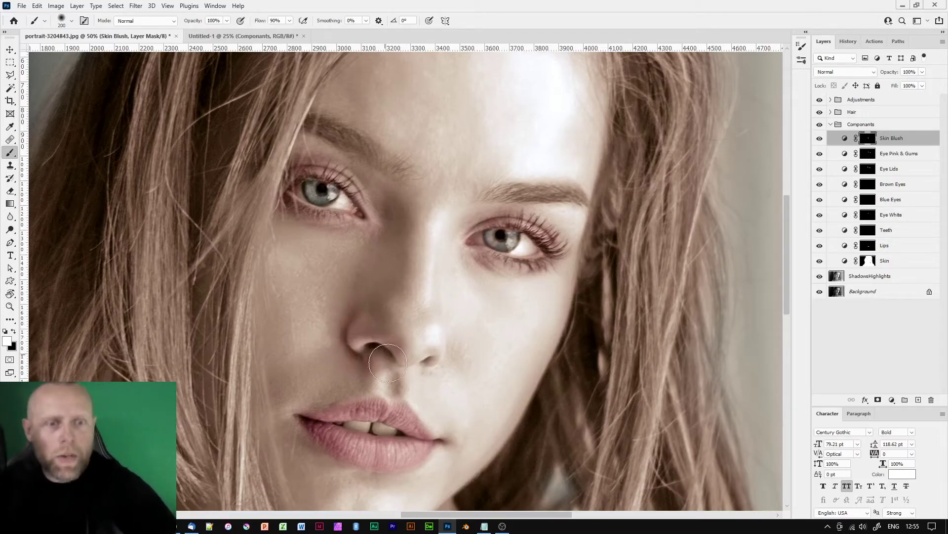
drag(440, 353, 327, 319)
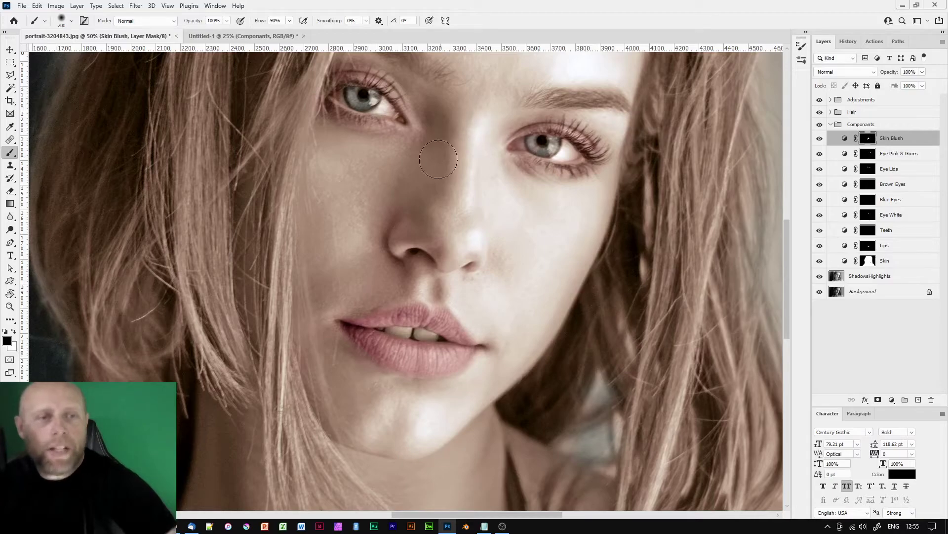
scroll(460, 148, up, 3)
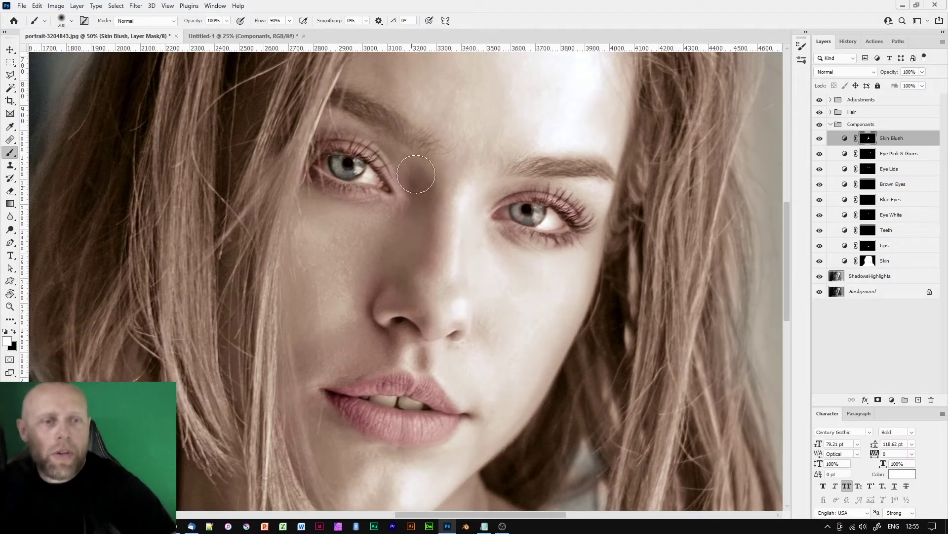
- Switch to black and pan around the mouth, chin and eyes to trim excess blush
key(x)
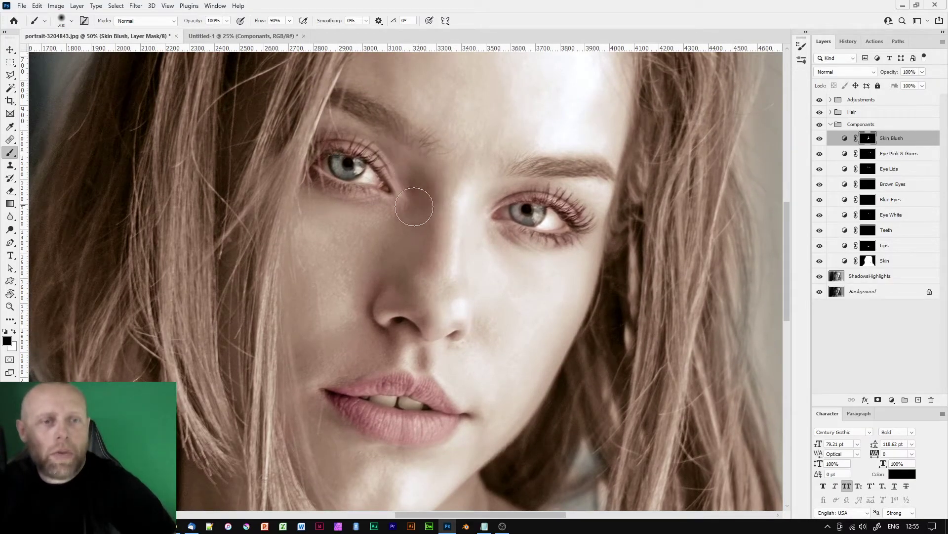
drag(484, 178, 475, 255)
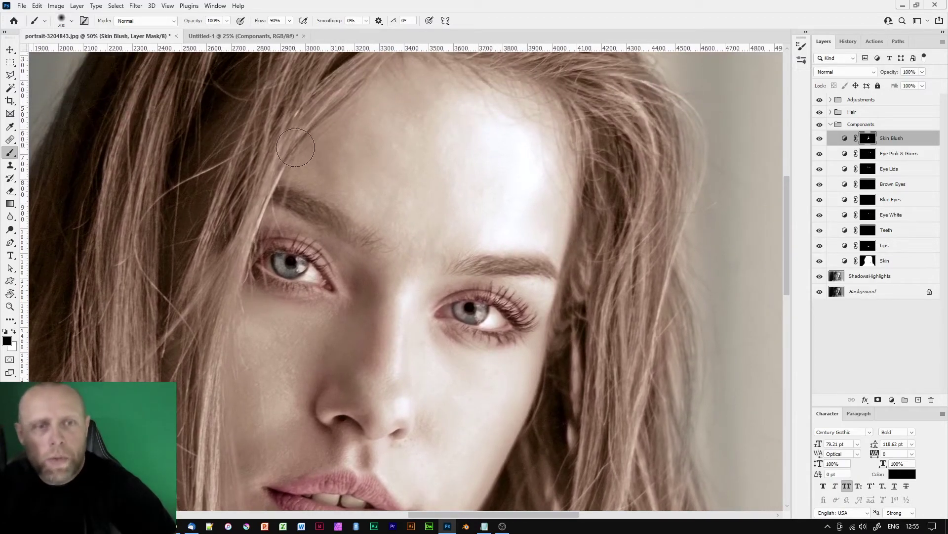
drag(538, 226, 346, 328)
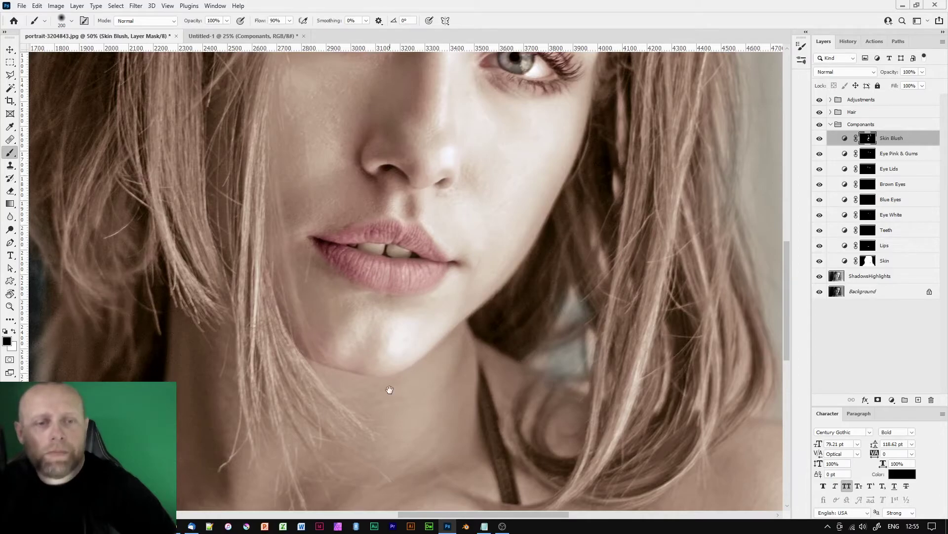
drag(386, 185, 282, 289)
scroll(175, 321, down, 1)
scroll(178, 297, down, 1)
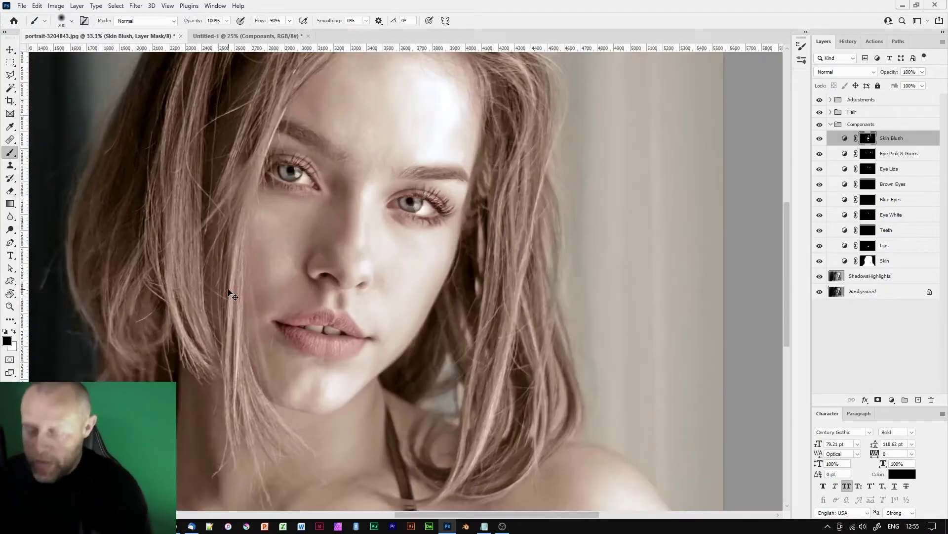
scroll(208, 289, down, 1)
scroll(230, 287, up, 1)
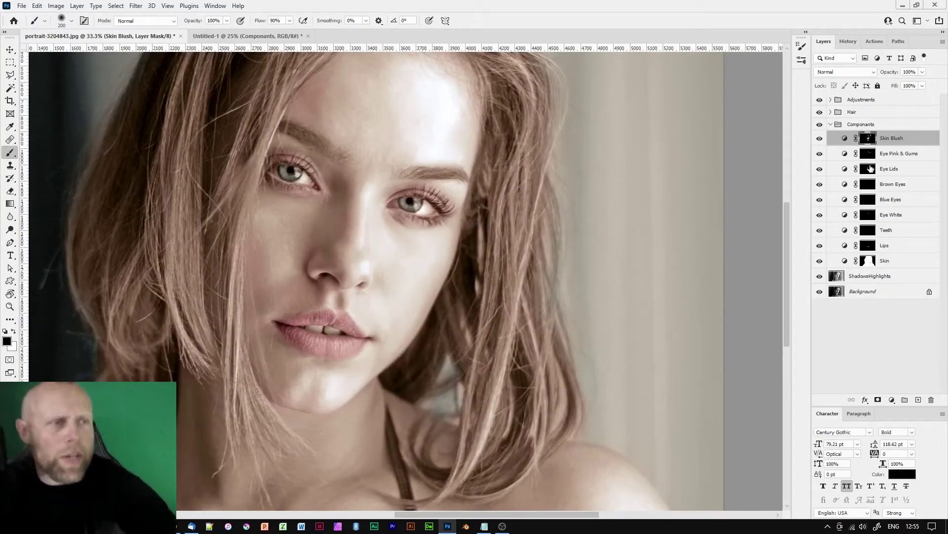
- Target the Eye Lids layer's mask for painting and collapse the Components group
click(870, 169)
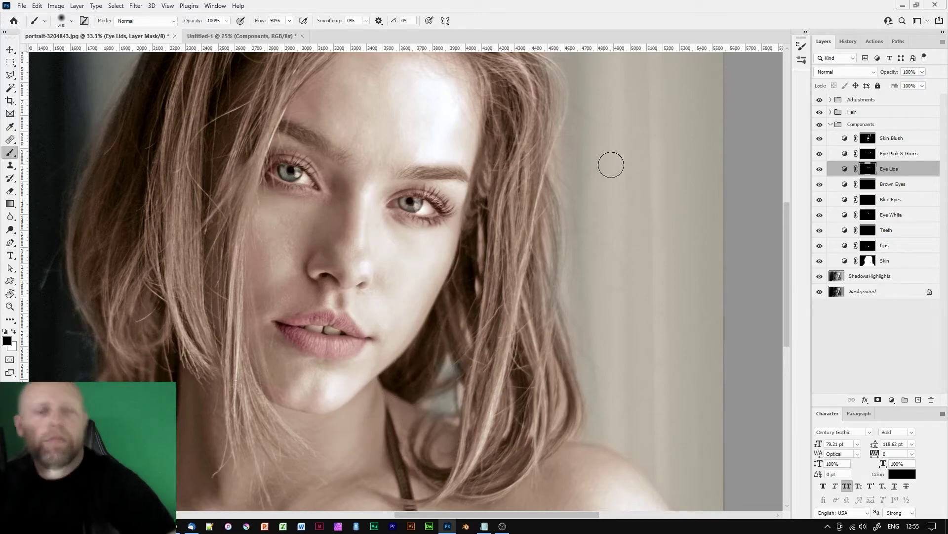
scroll(611, 165, down, 1)
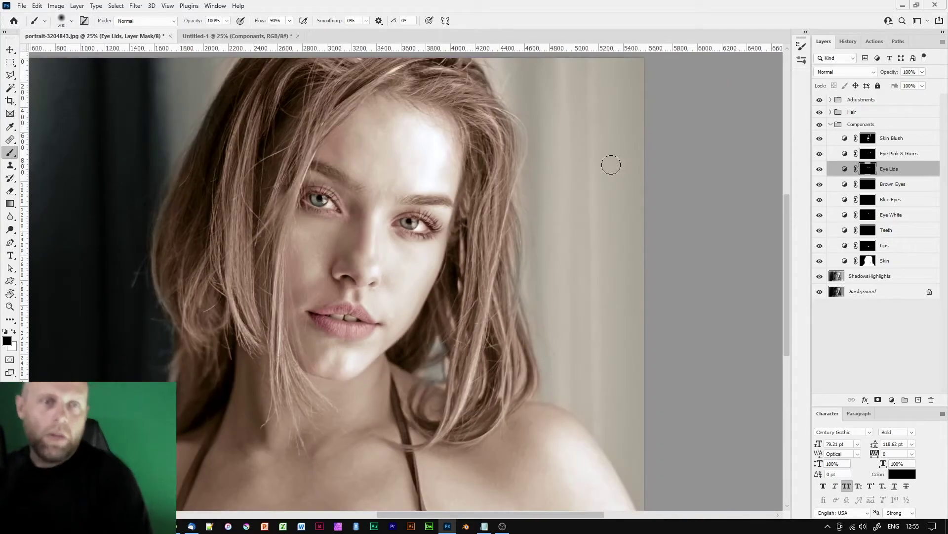
click(831, 124)
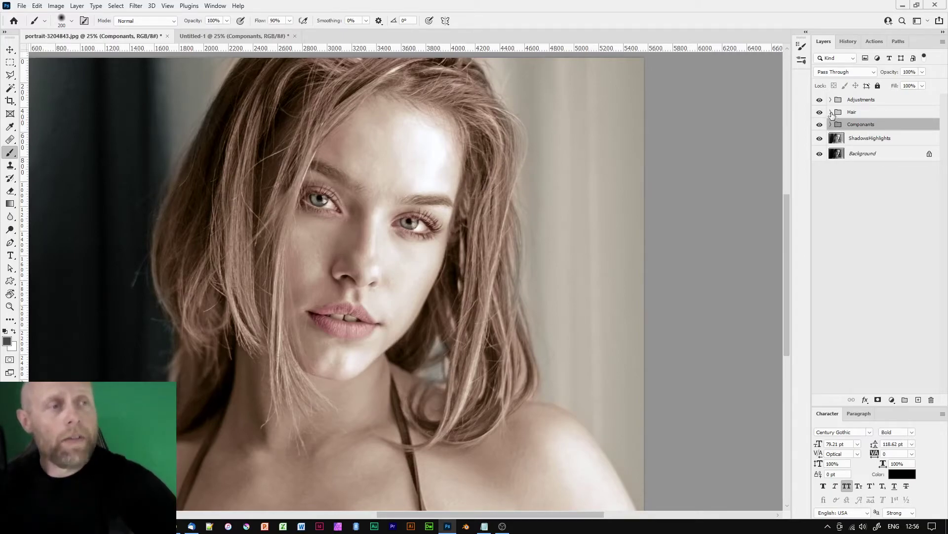
- Expand the Hair group and target the Brown Hair layer's mask for painting
click(830, 112)
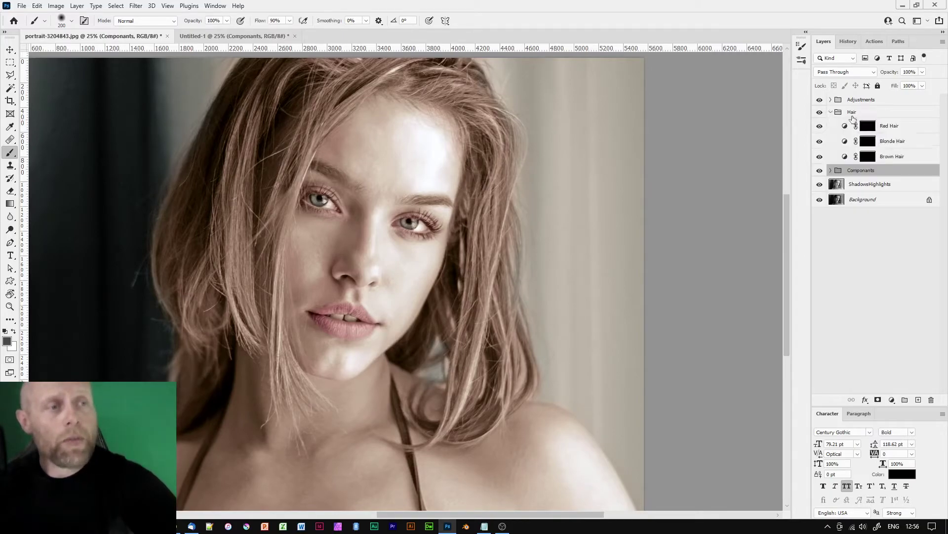
click(867, 157)
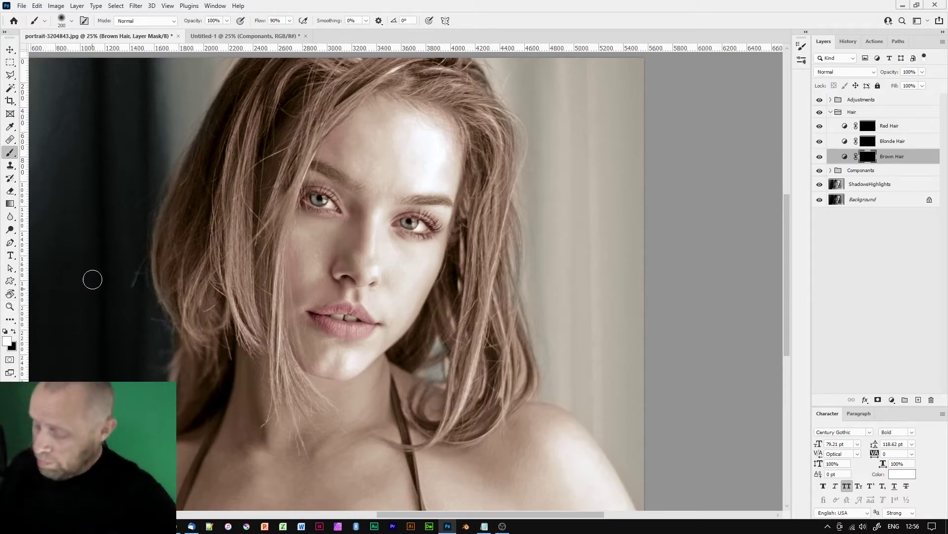
- Paint white into the Brown Hair mask over the hair on both sides so it tints brown
click(19, 331)
mouse_move(259, 152)
mouse_down()
mouse_move(237, 159)
mouse_move(206, 236)
mouse_up()
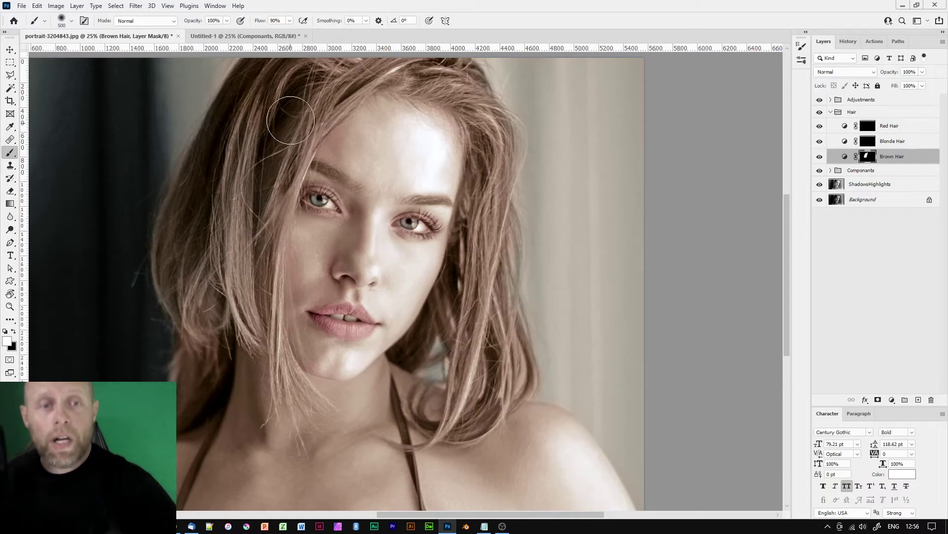
scroll(258, 93, down, 3)
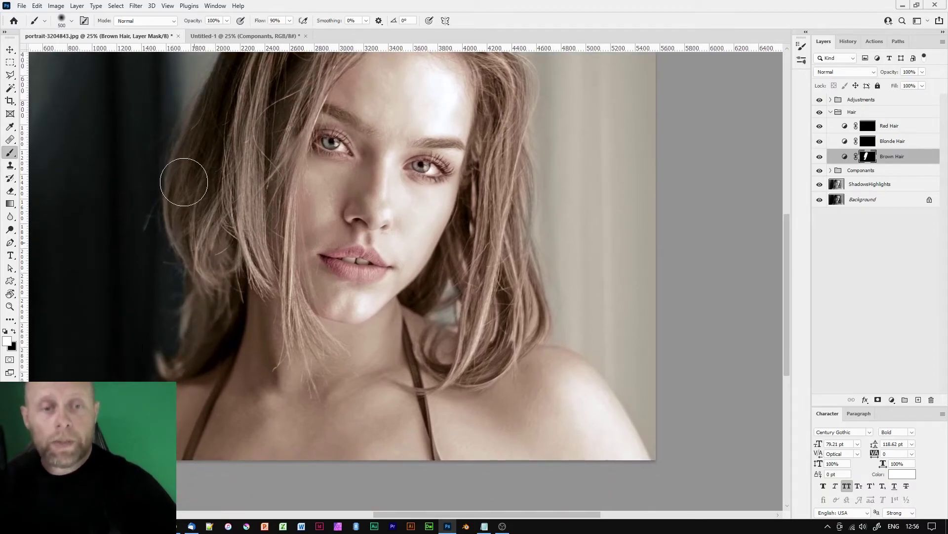
scroll(185, 178, up, 3)
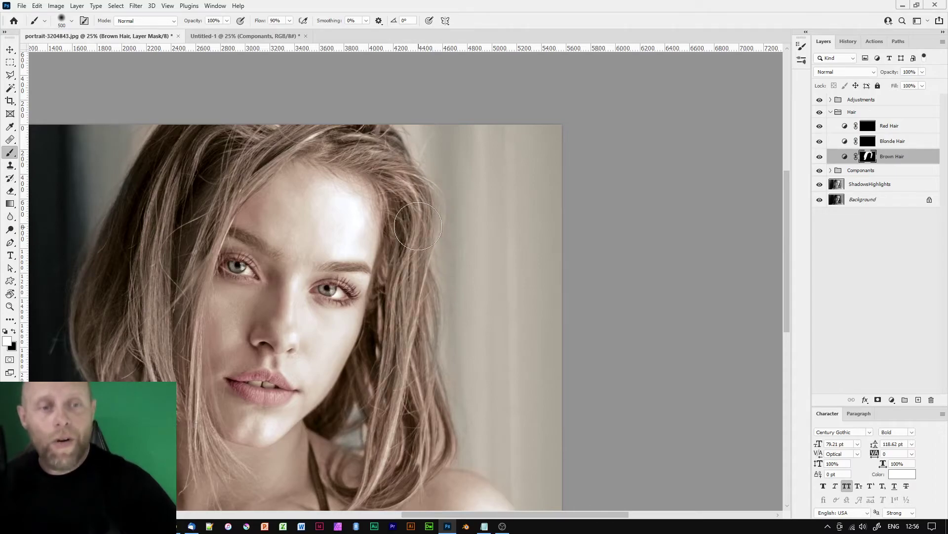
drag(410, 383, 410, 320)
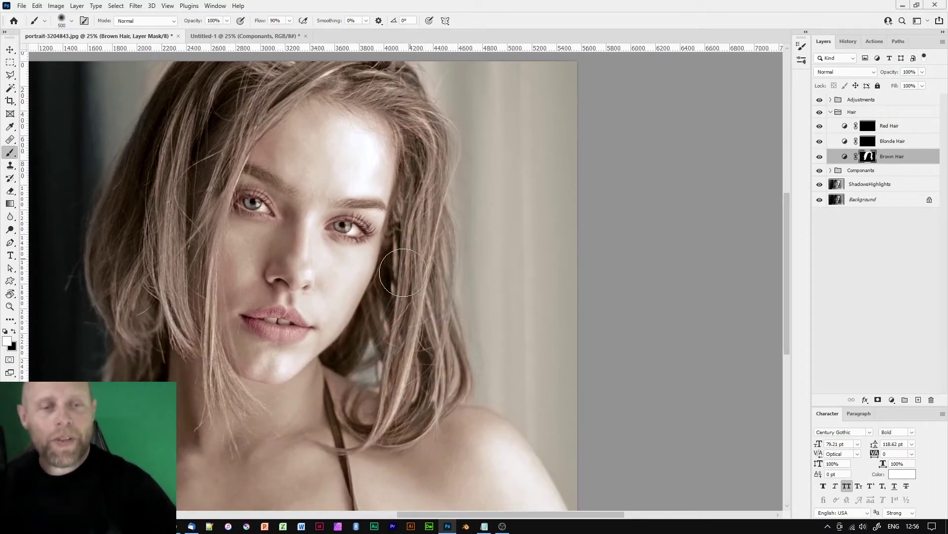
scroll(400, 418, up, 3)
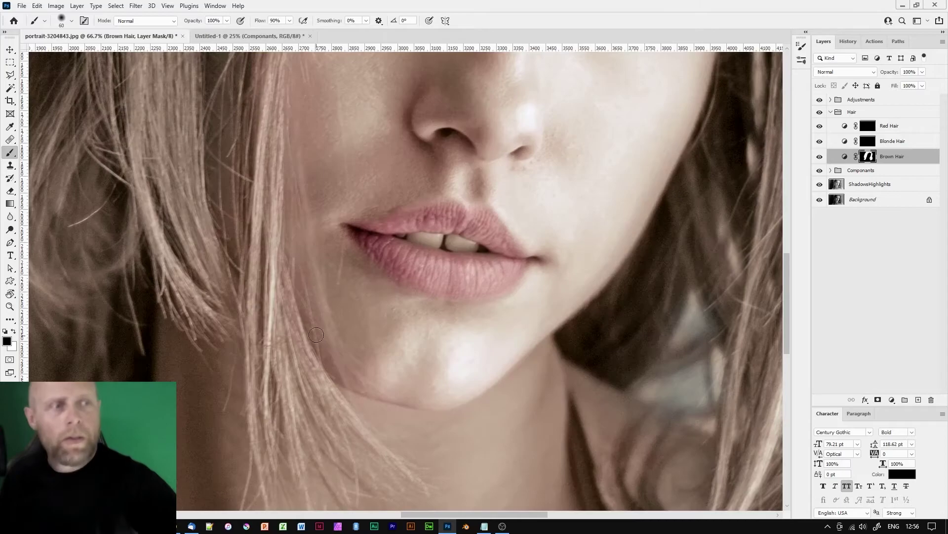
key(x)
drag(256, 317, 296, 244)
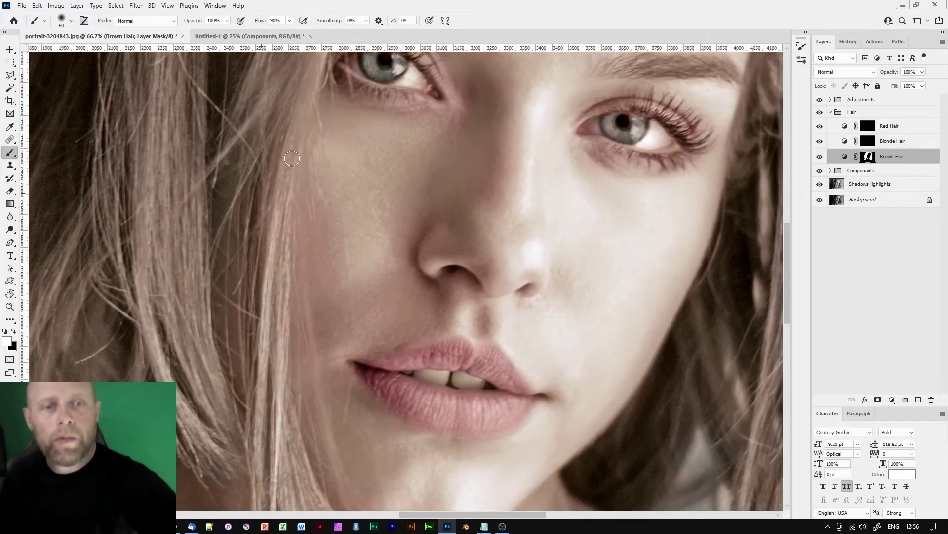
drag(437, 446, 456, 260)
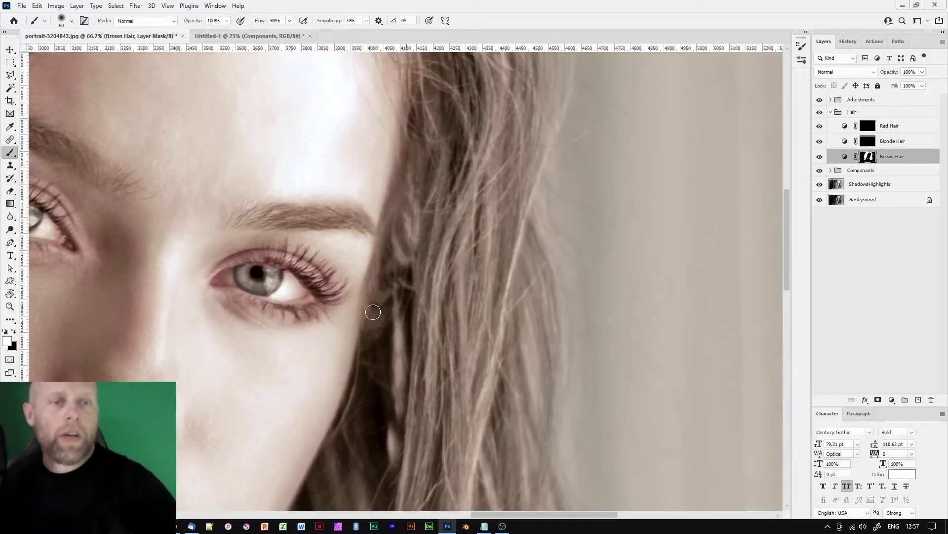
drag(407, 133, 486, 258)
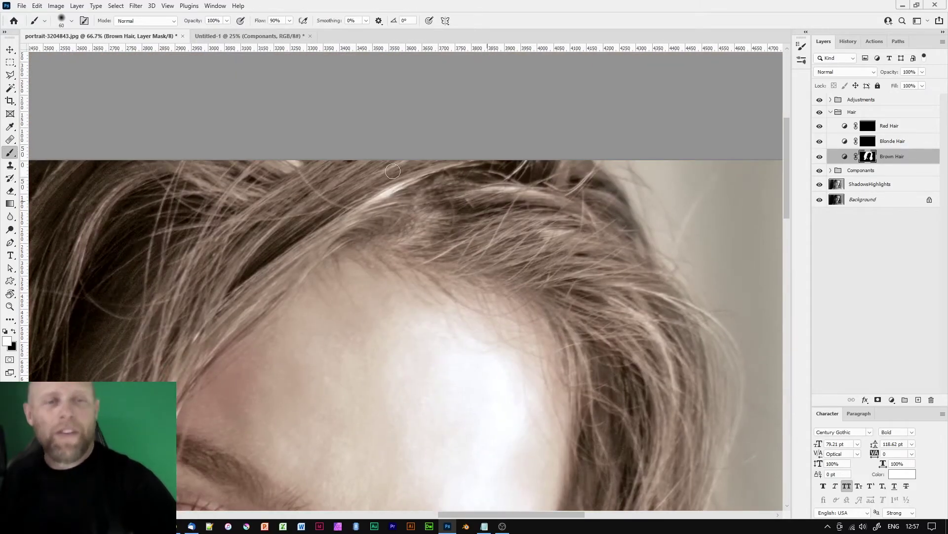
drag(393, 172, 305, 225)
scroll(259, 408, down, 2)
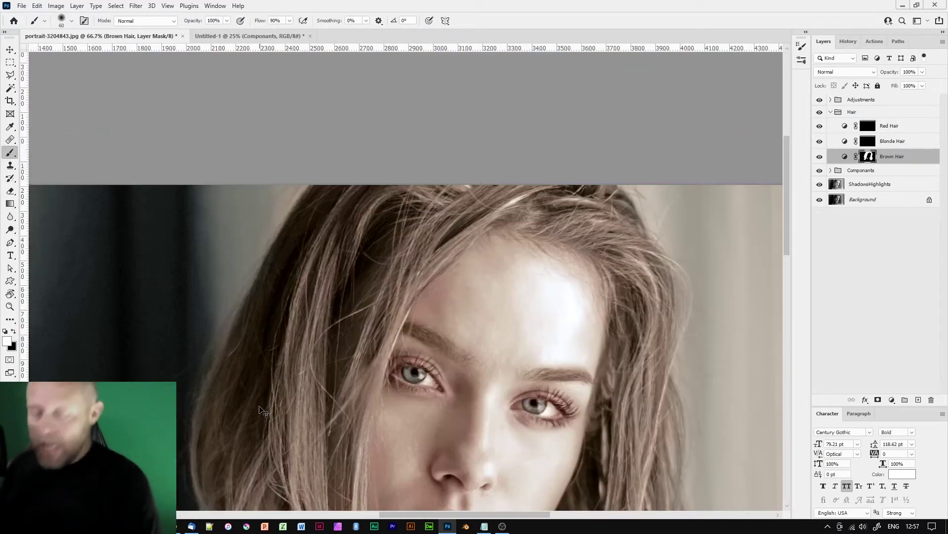
drag(263, 386, 256, 381)
scroll(257, 381, down, 3)
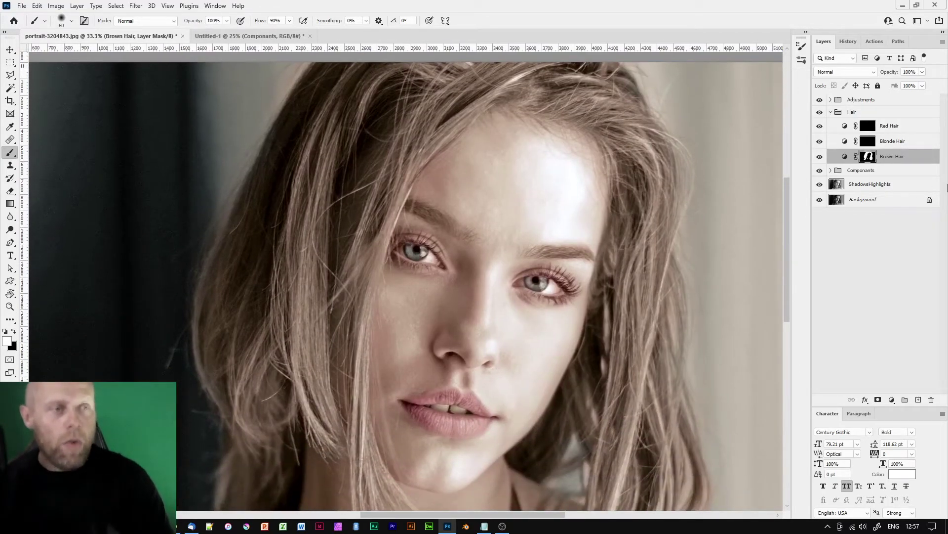
- Lower the Brown Hair Hue/Saturation saturation to -15 for a muted brown tone
double_click(847, 157)
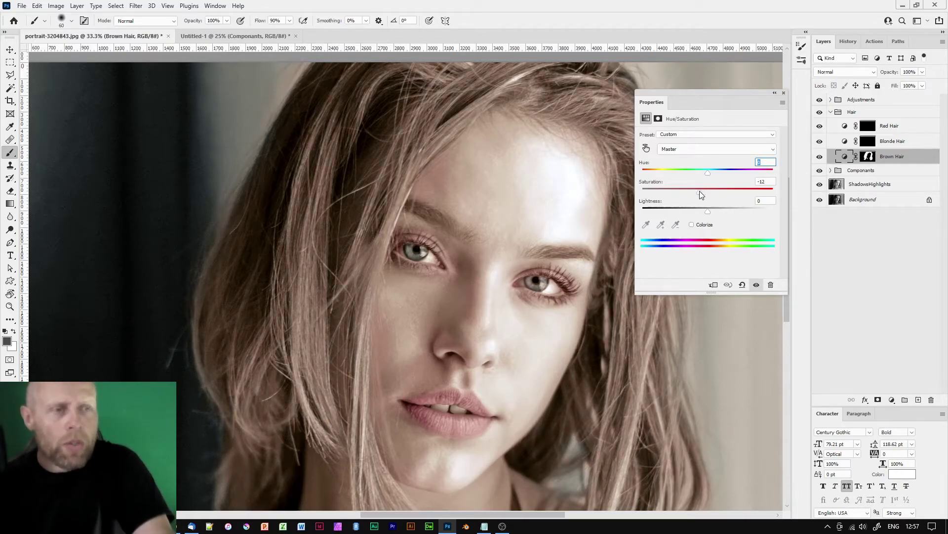
drag(701, 191, 698, 190)
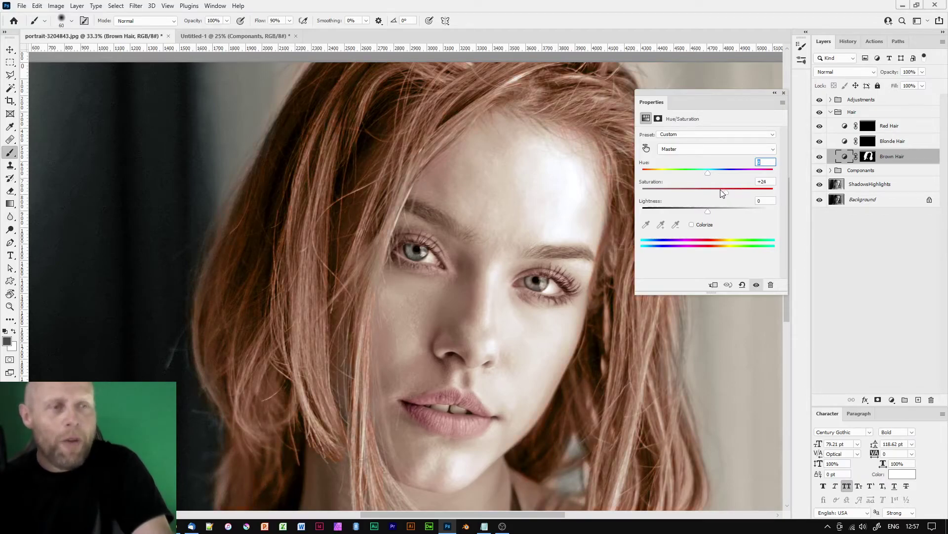
drag(726, 189, 697, 190)
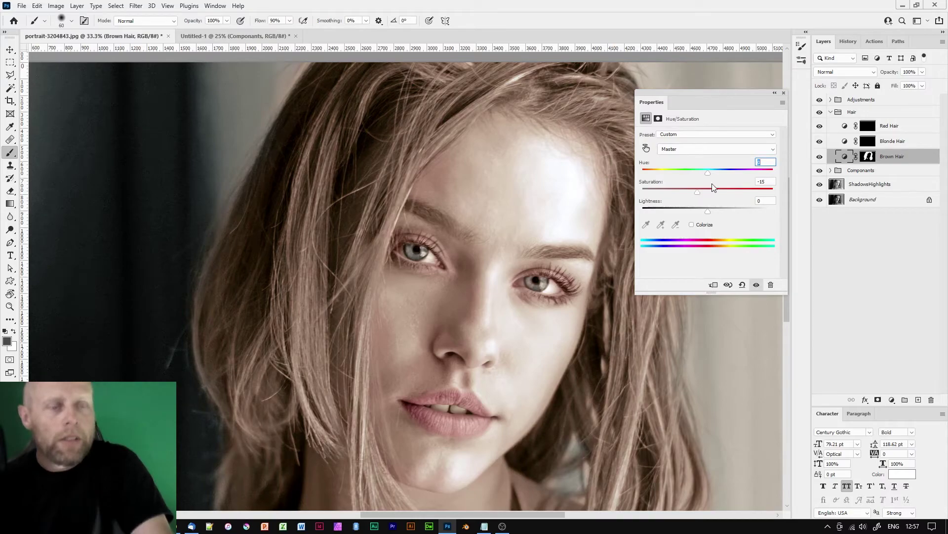
click(784, 93)
key(ctrl+minus)
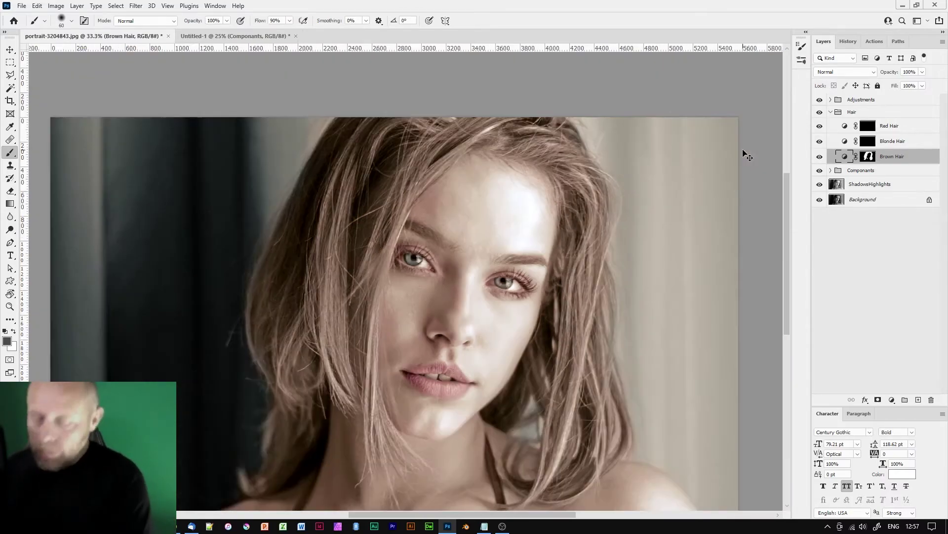
drag(548, 334, 515, 299)
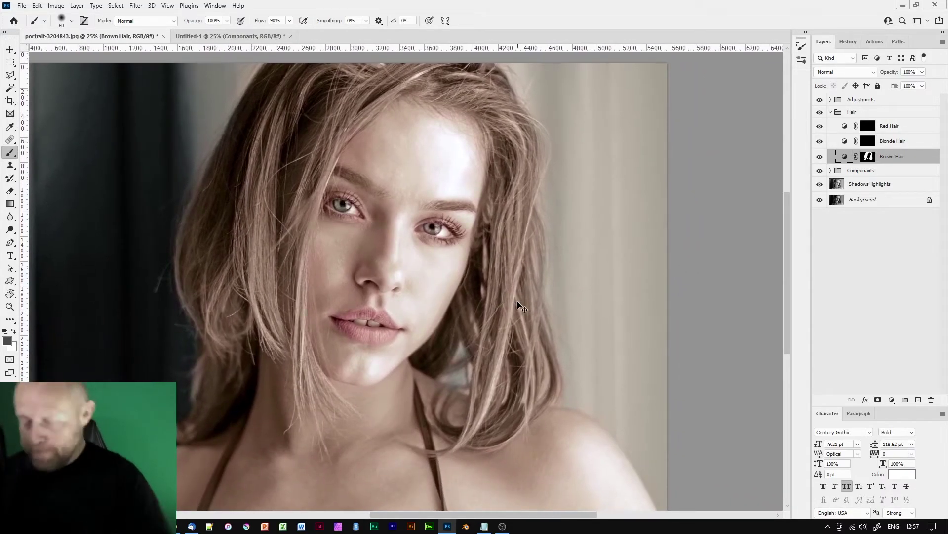
- Raise the global Vibrance adjustment to about +37 vibrance and +12 saturation
click(831, 112)
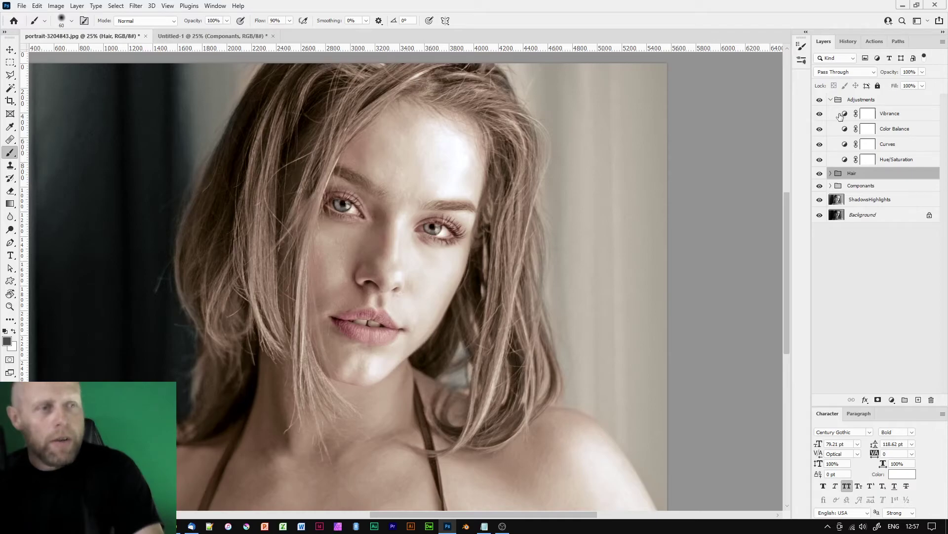
double_click(845, 115)
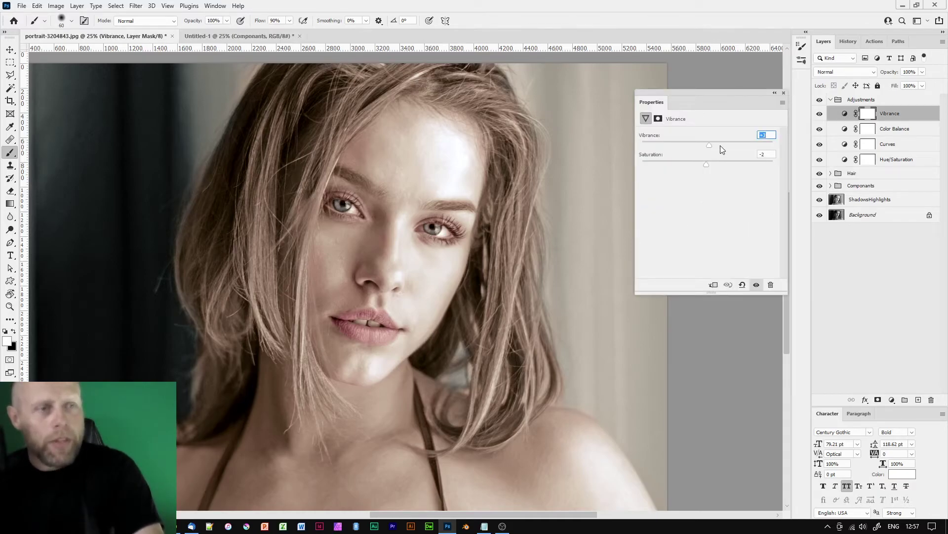
drag(718, 148, 730, 148)
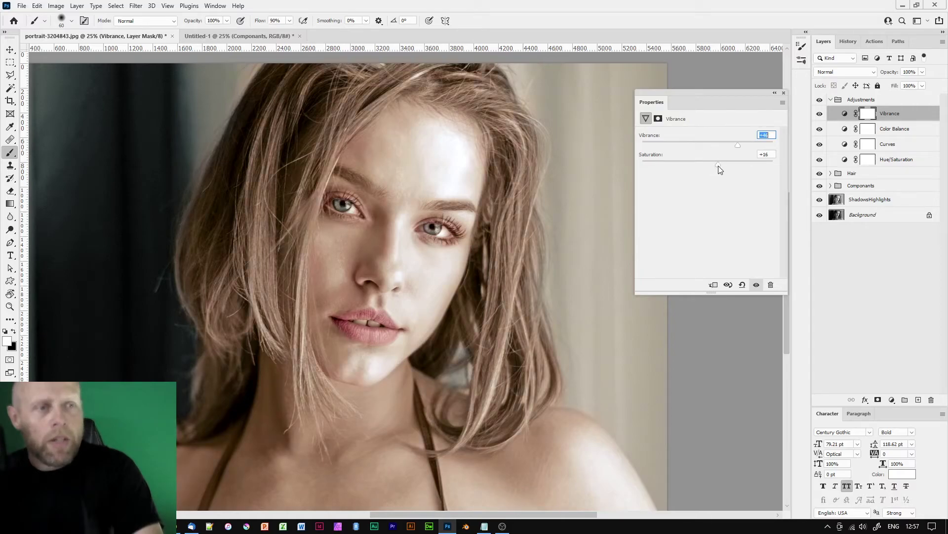
drag(706, 164, 715, 166)
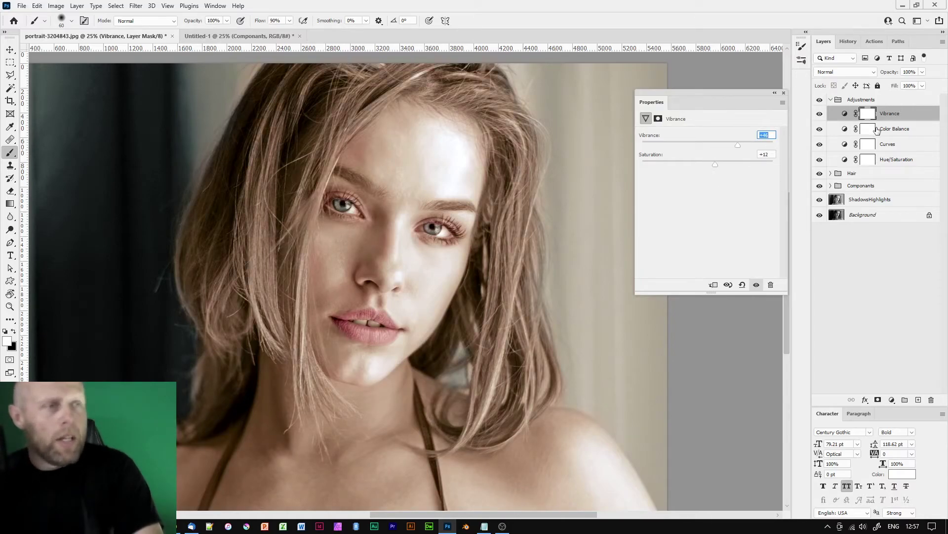
- Try pushing Color Balance midtones toward blue, then revert to +10 red, -5 yellow
click(846, 129)
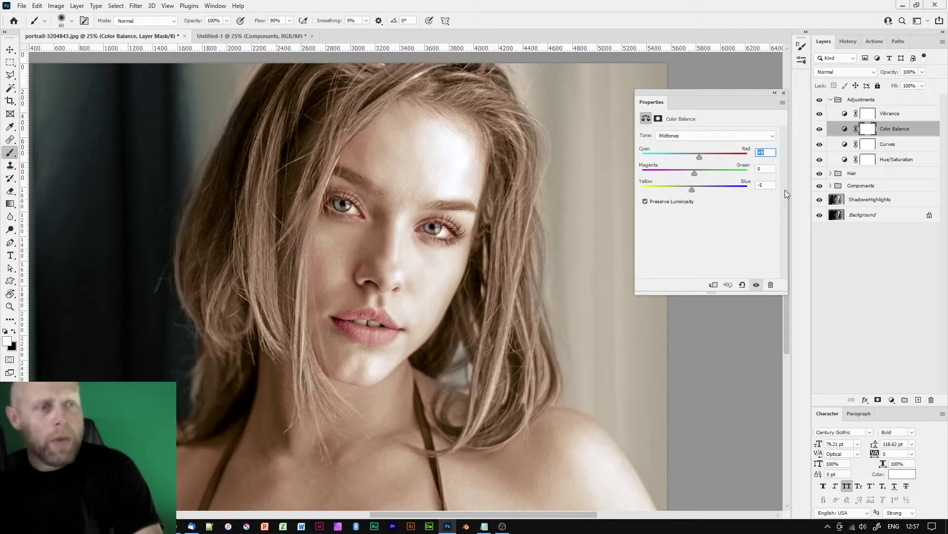
mouse_move(691, 187)
mouse_down()
mouse_move(702, 187)
mouse_move(690, 155)
mouse_move(710, 157)
mouse_up()
key(ctrl+z)
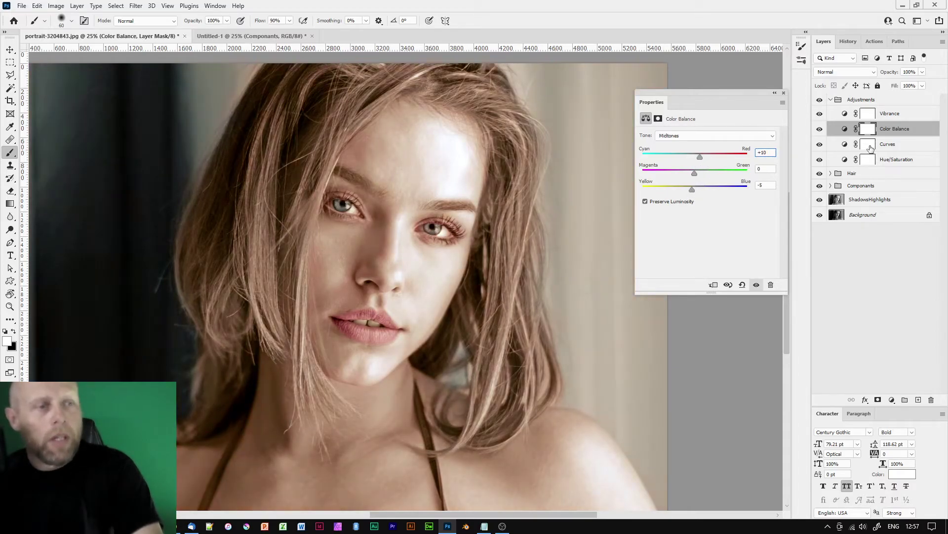
click(847, 144)
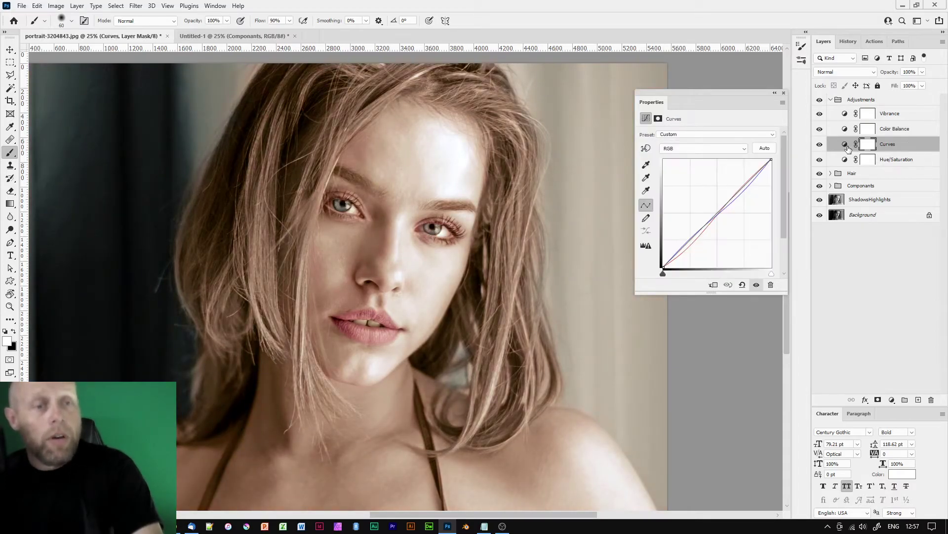
- Bend the Curves blue channel with a shadow point and a highlight point
click(708, 149)
click(704, 179)
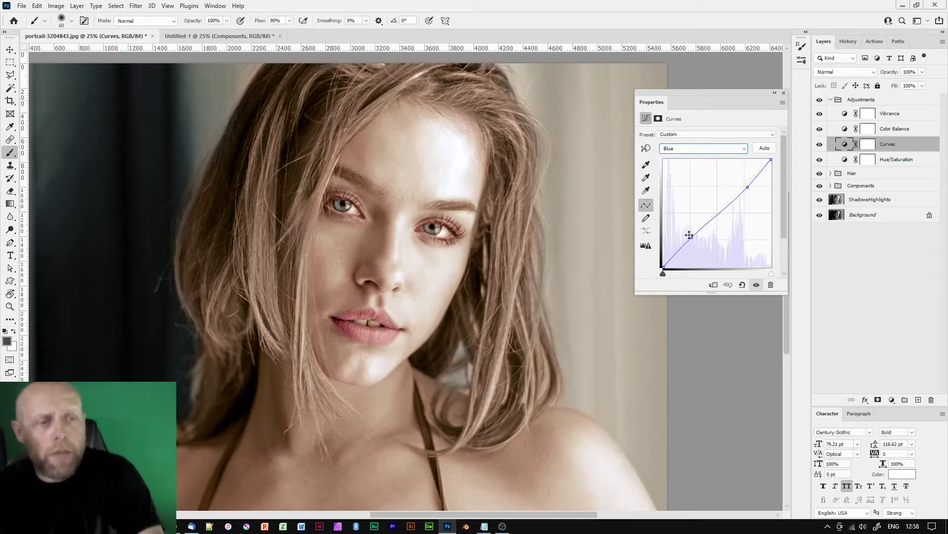
drag(693, 238, 694, 234)
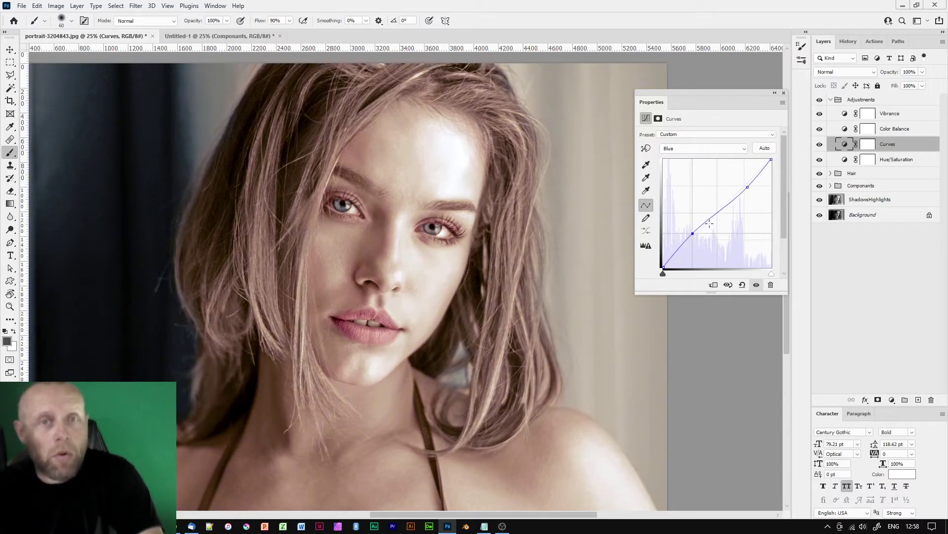
drag(749, 186, 746, 188)
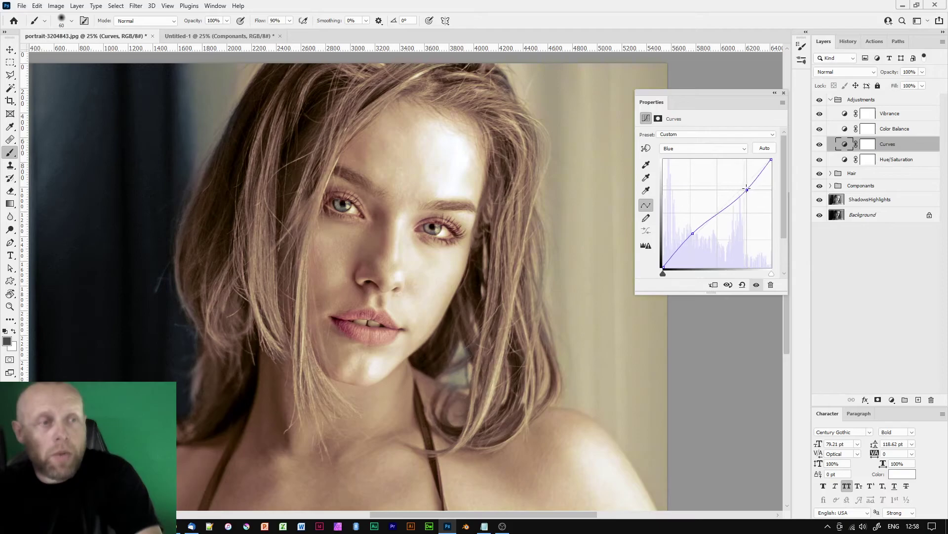
- Reshape the red channel curve with a shadow point and lifted upper midtones for a pink grade
click(704, 149)
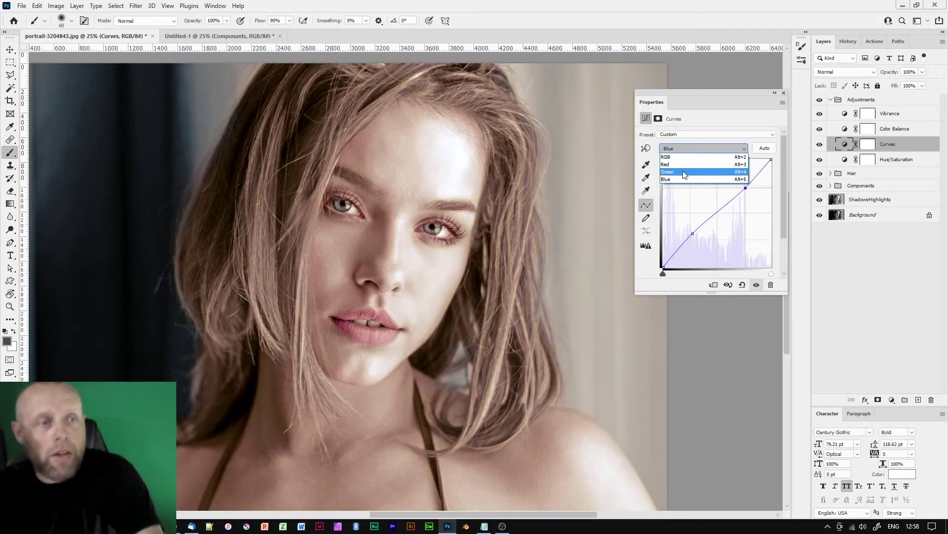
click(683, 172)
click(704, 151)
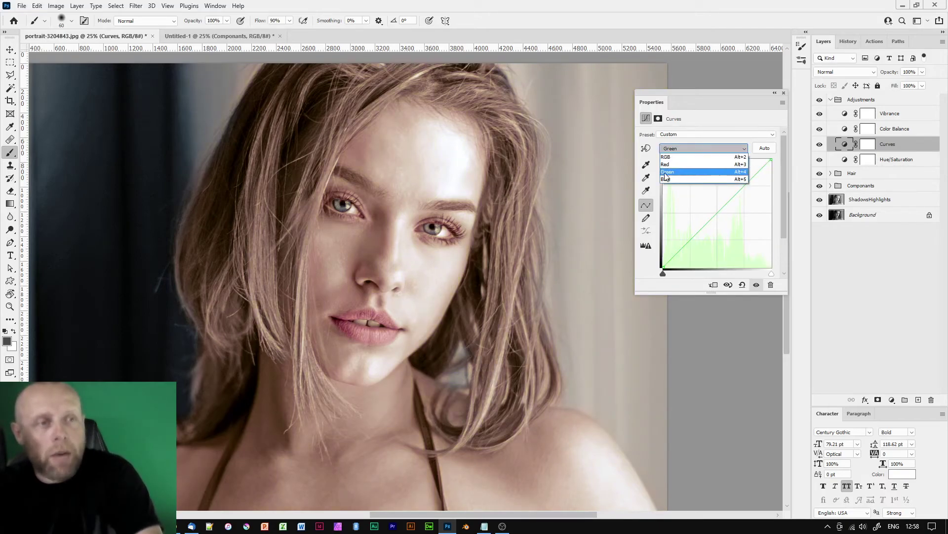
click(670, 165)
drag(685, 253, 692, 248)
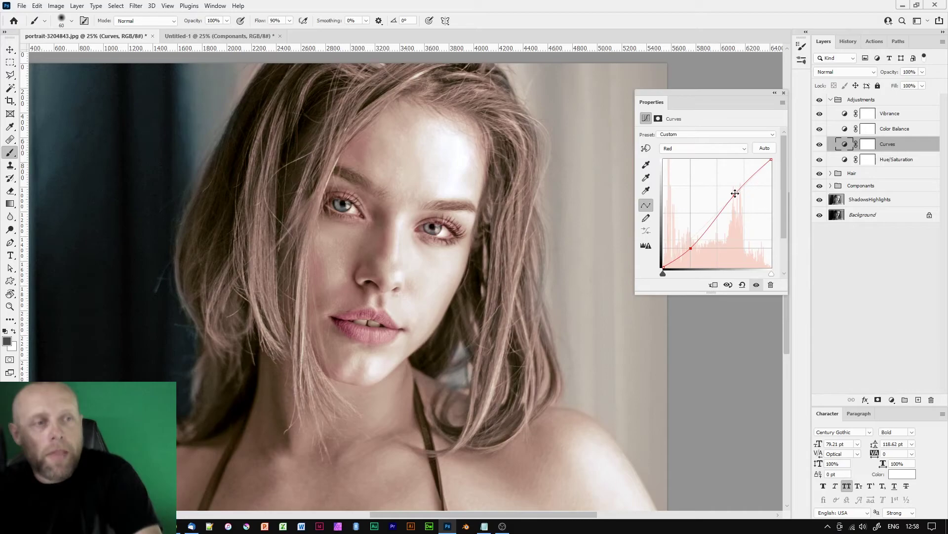
drag(735, 193, 737, 190)
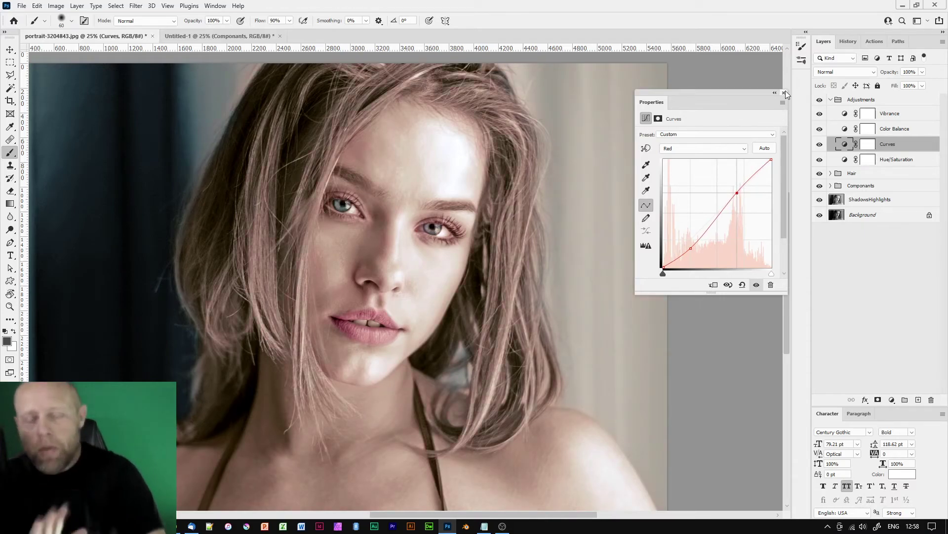
key(ctrl+minus)
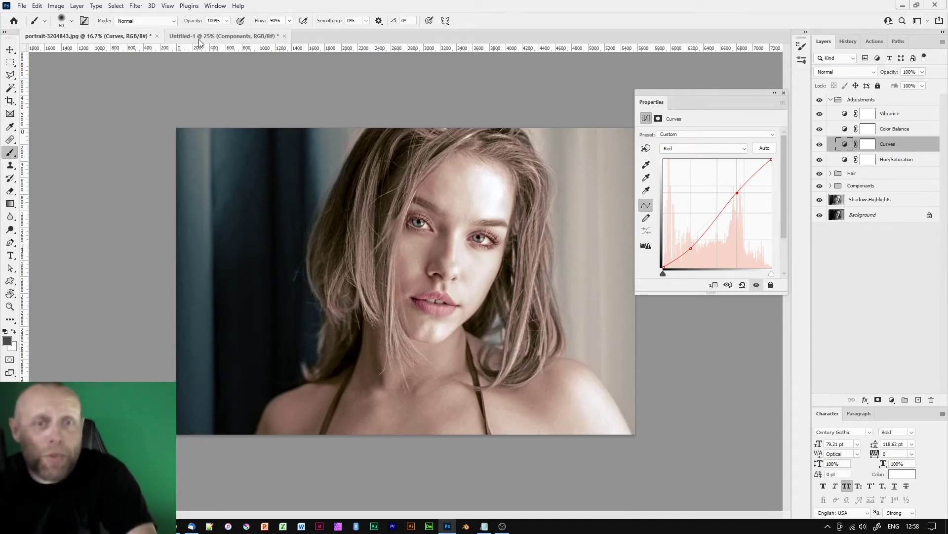
click(222, 35)
click(89, 36)
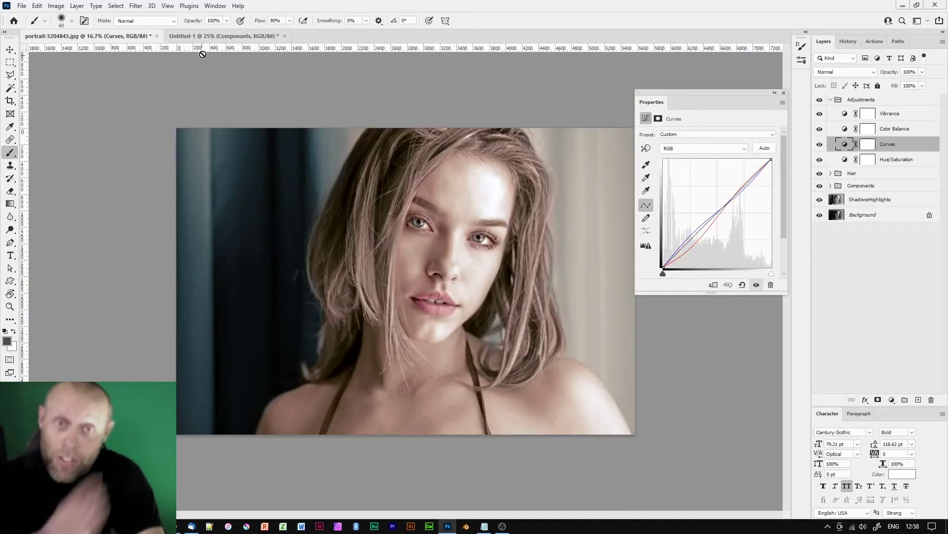